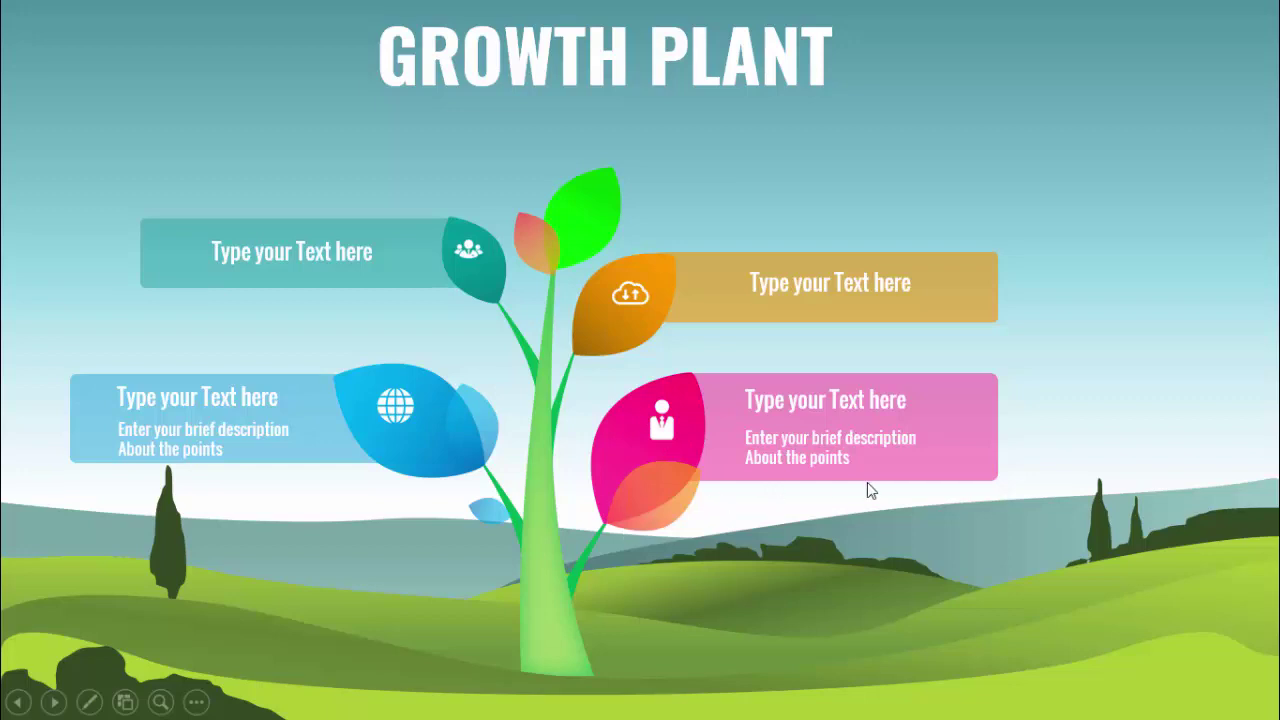
Step: Advance the slideshow from the Growth Plant slide to the rising-sun landscape slide
left_click(880, 507)
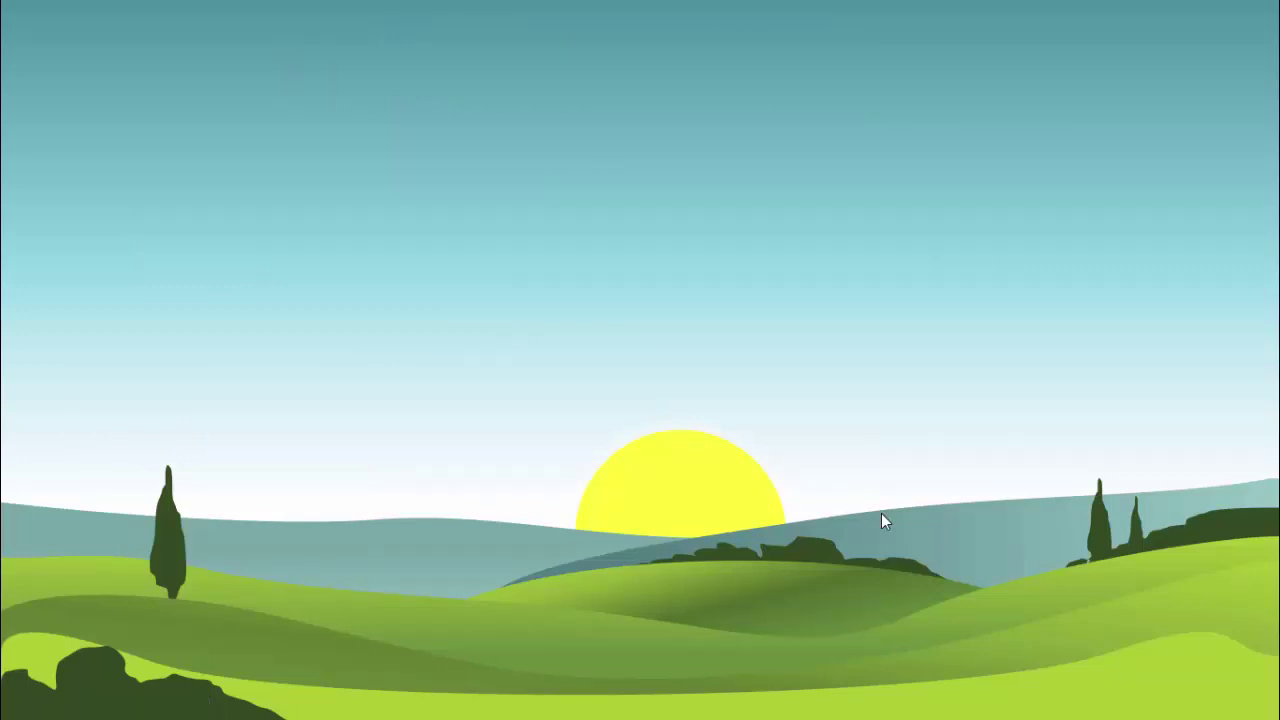
Step: Leave the slideshow and draw a 13.33"-wide, outline-free blue rectangle along slide 2's bottom
key("Escape")
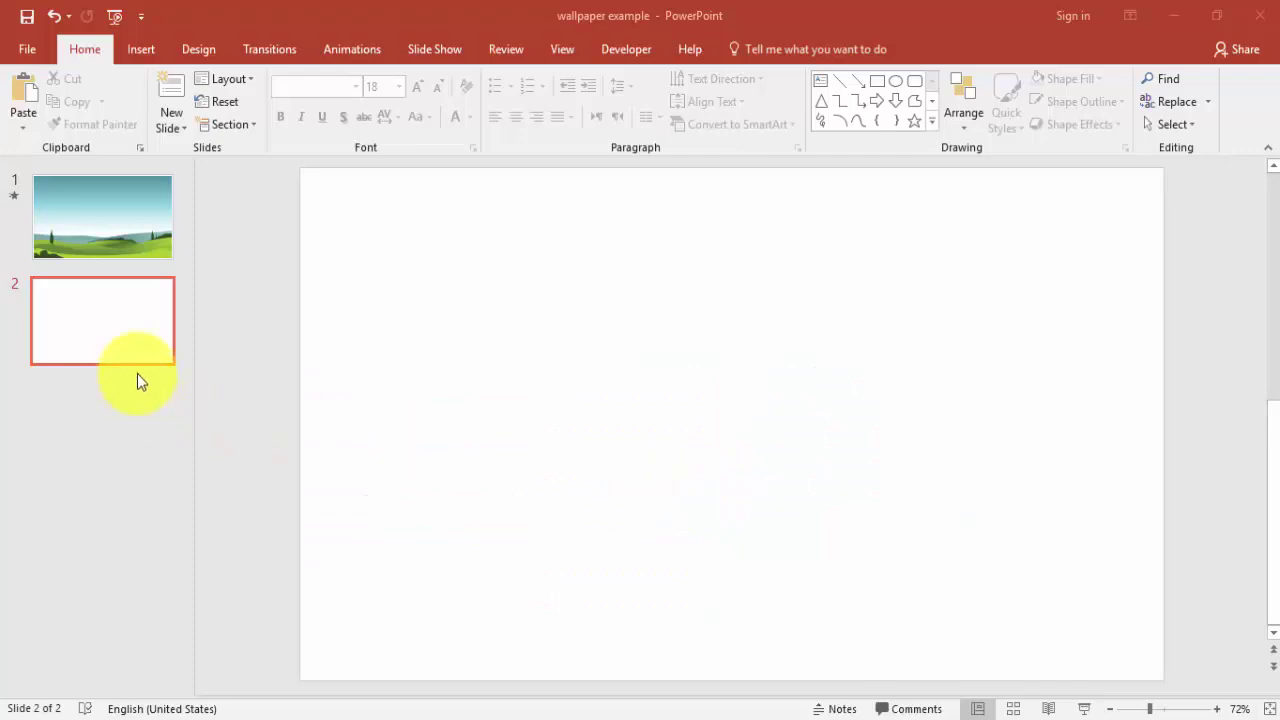
left_click(133, 50)
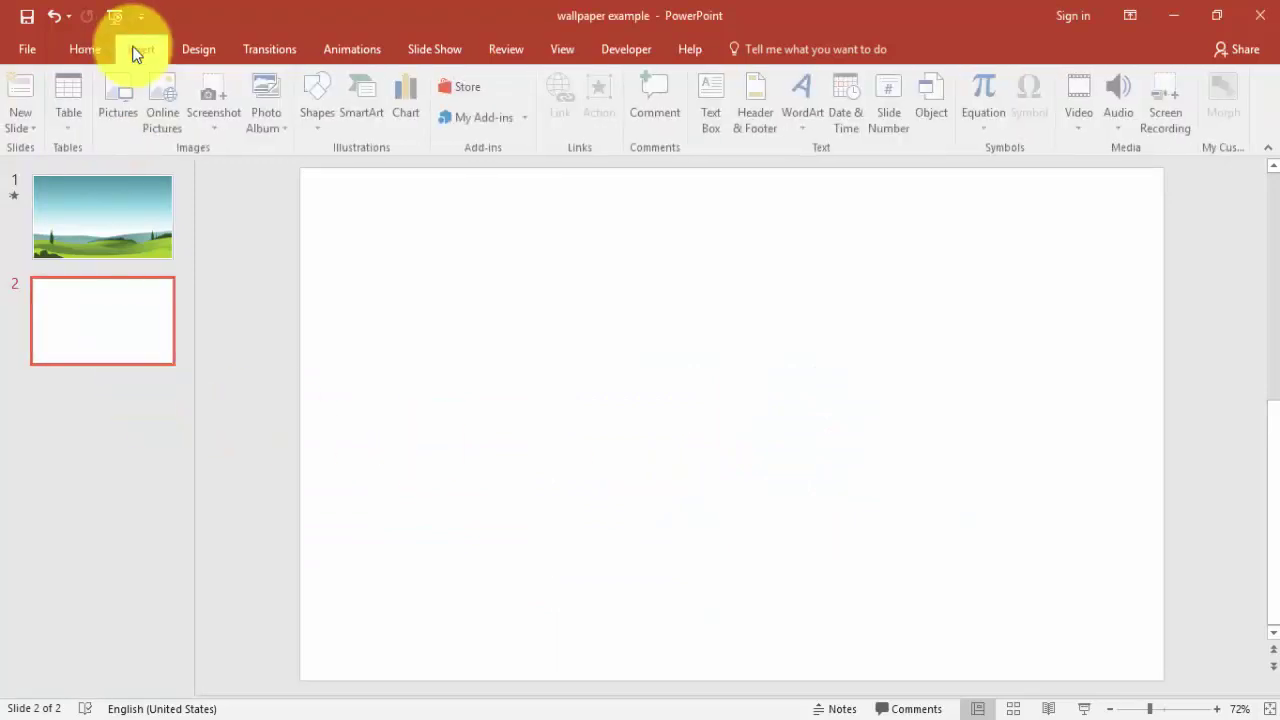
left_click(322, 130)
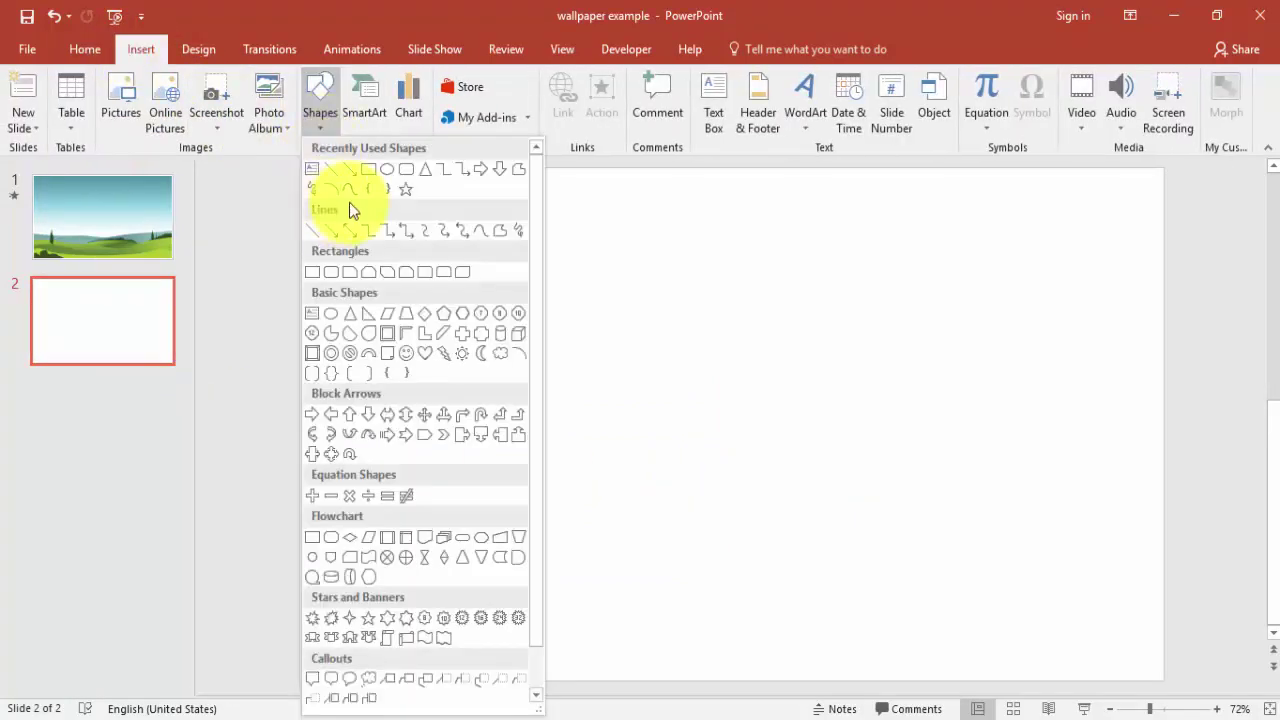
left_click(366, 170)
mouse_move(300, 614)
left_mouse_down()
mouse_move(489, 667)
mouse_move(937, 674)
mouse_move(1134, 657)
mouse_move(1165, 679)
left_mouse_up()
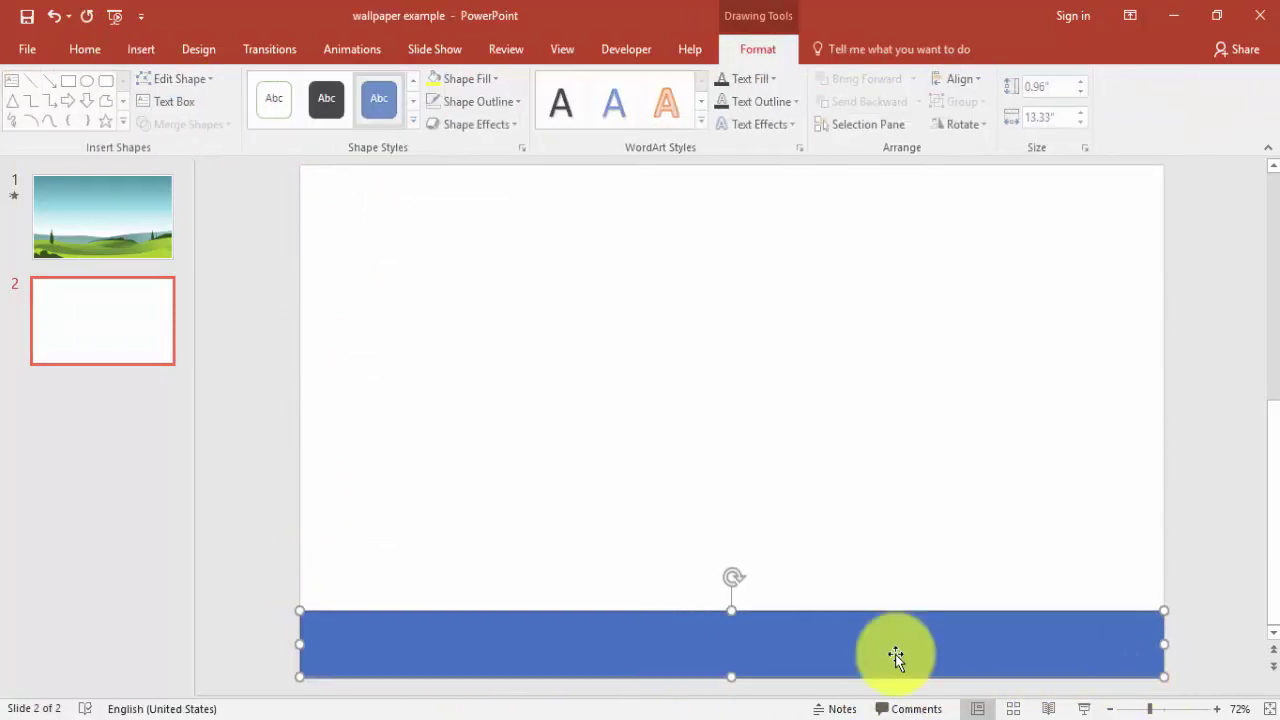
left_click(470, 101)
left_click(509, 284)
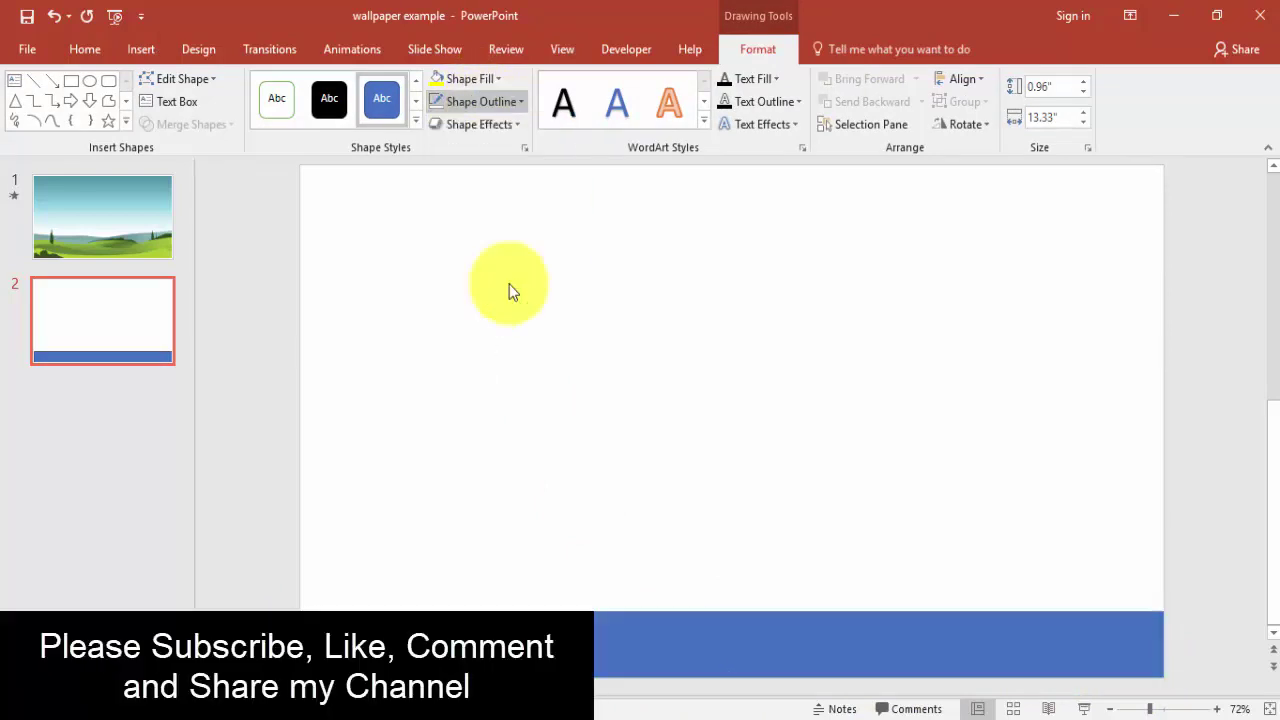
Step: Enter Edit Points and bend the rectangle's top edge into a shallow curve
right_click(616, 648)
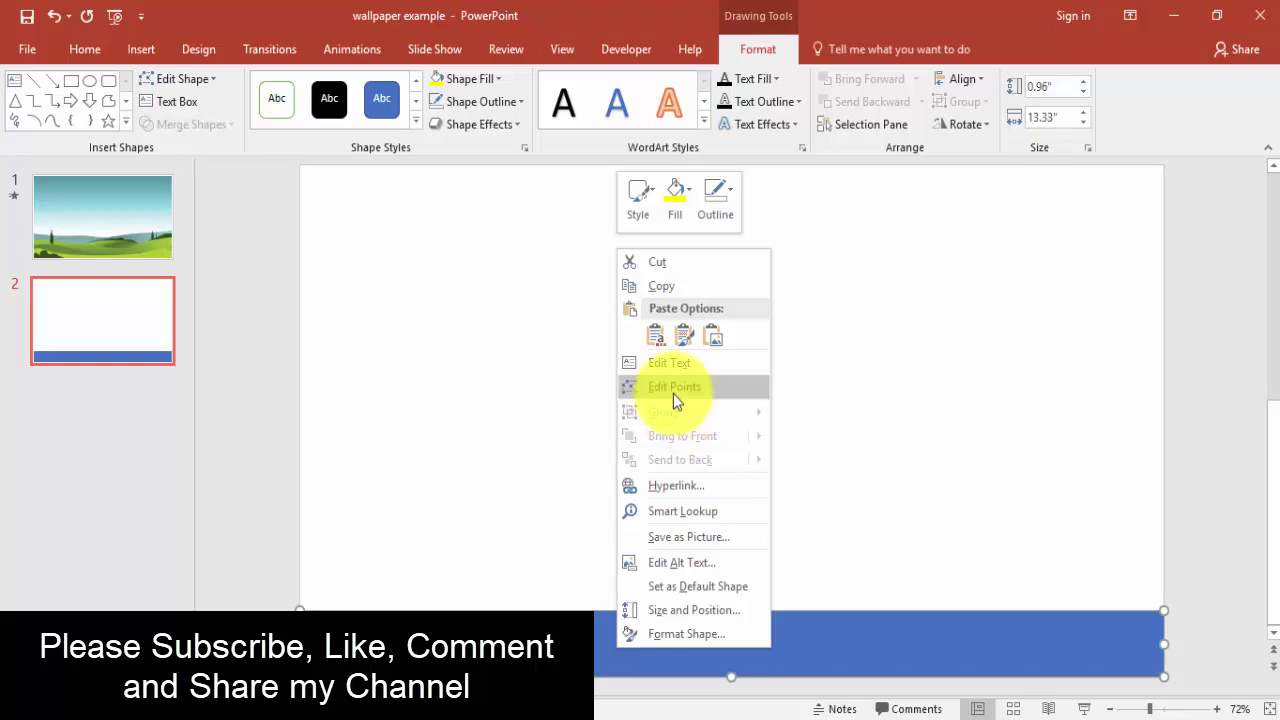
key("Escape")
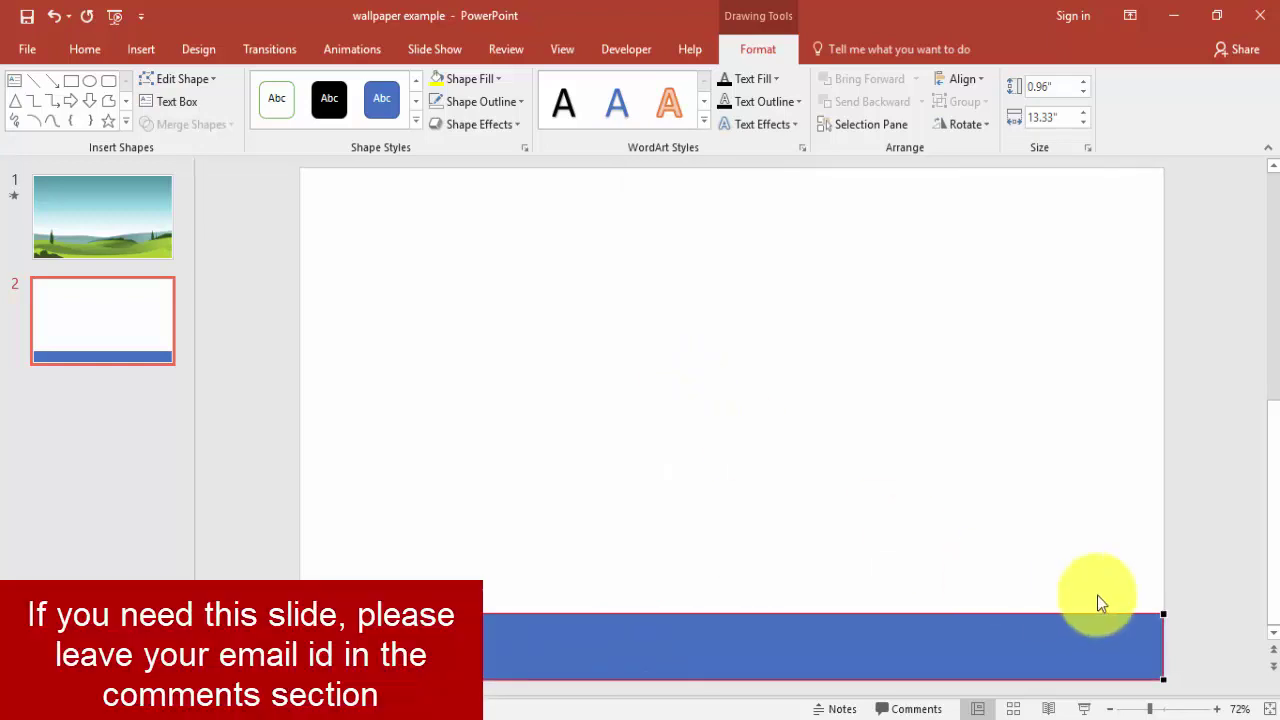
left_click(1162, 614)
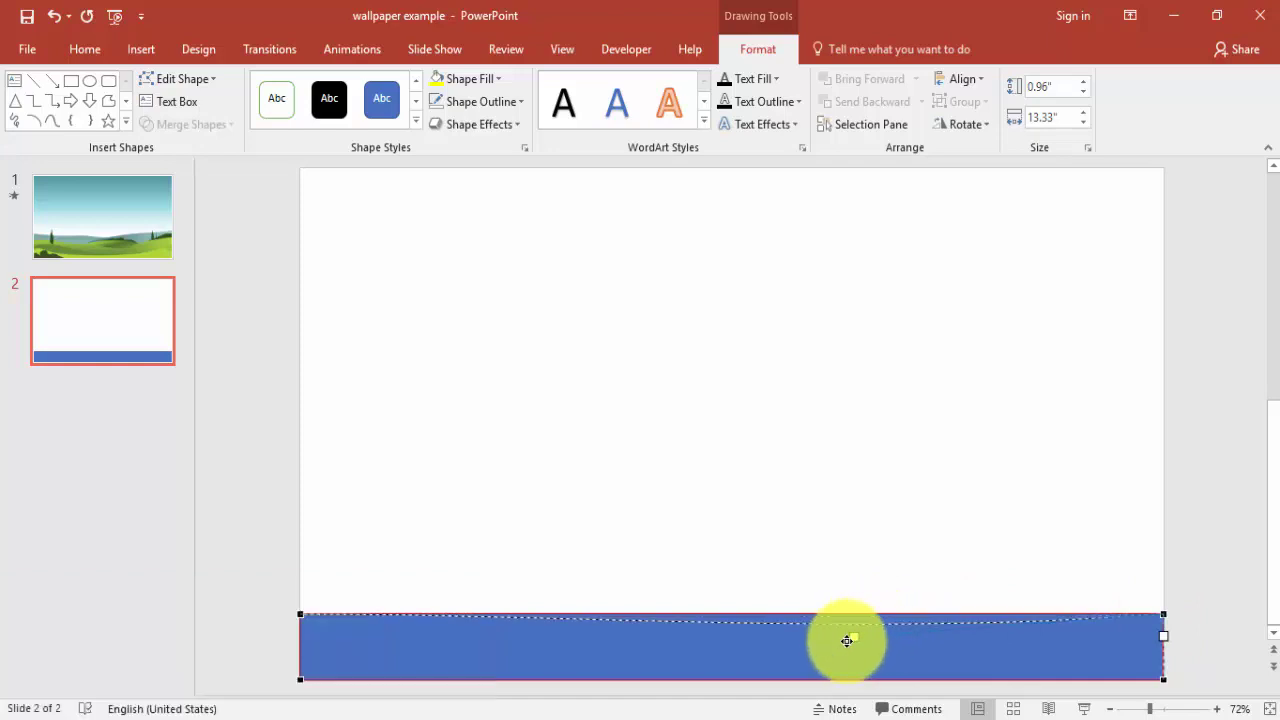
left_click_drag(831, 657, 828, 657)
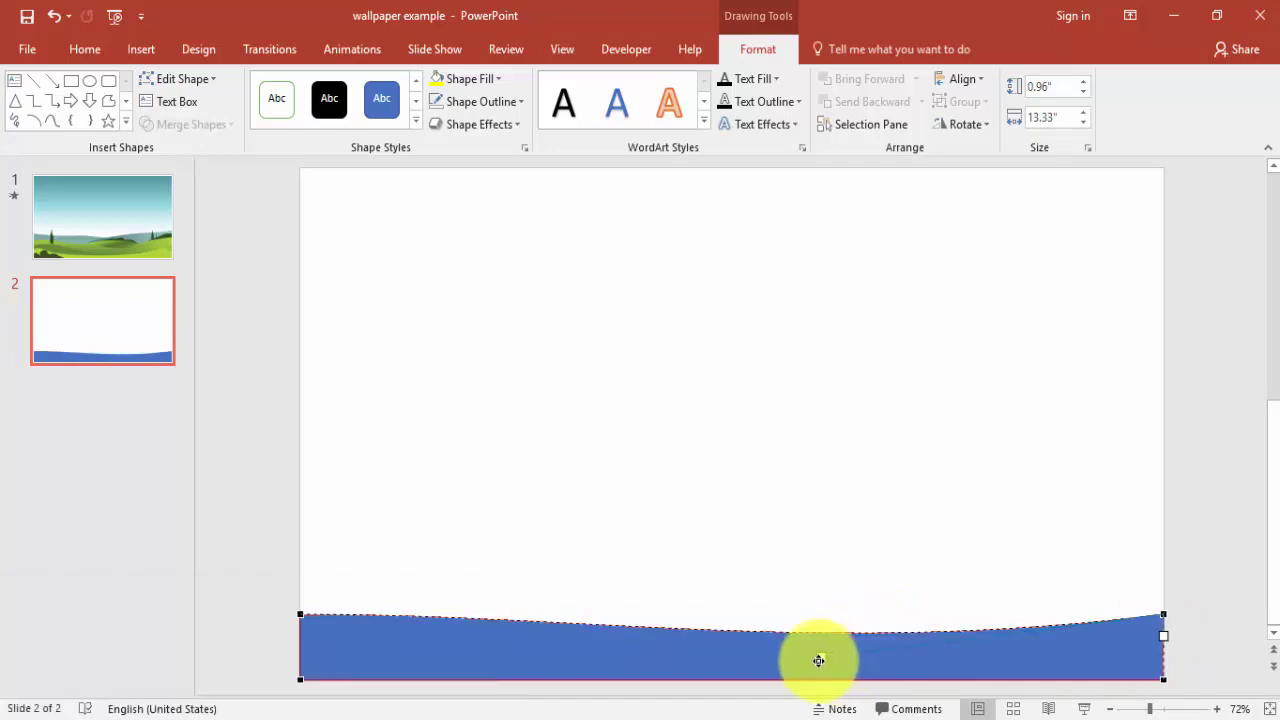
left_click(301, 617)
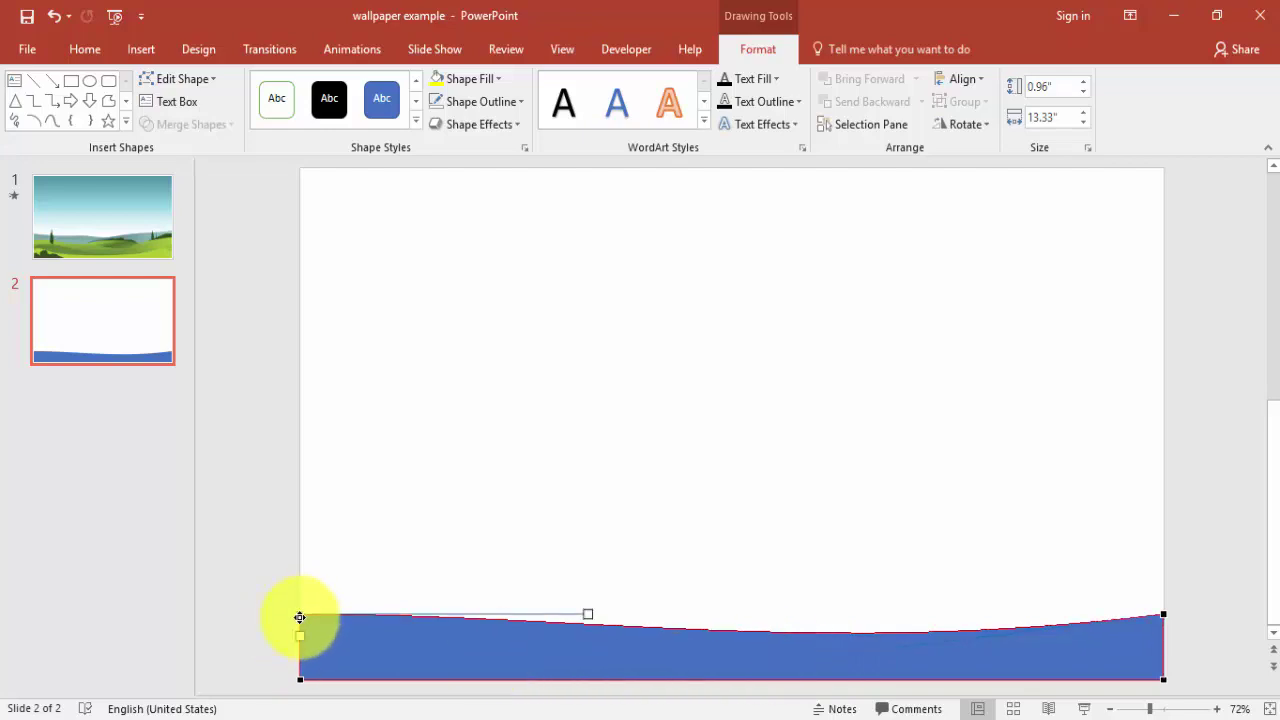
left_click_drag(589, 611, 590, 648)
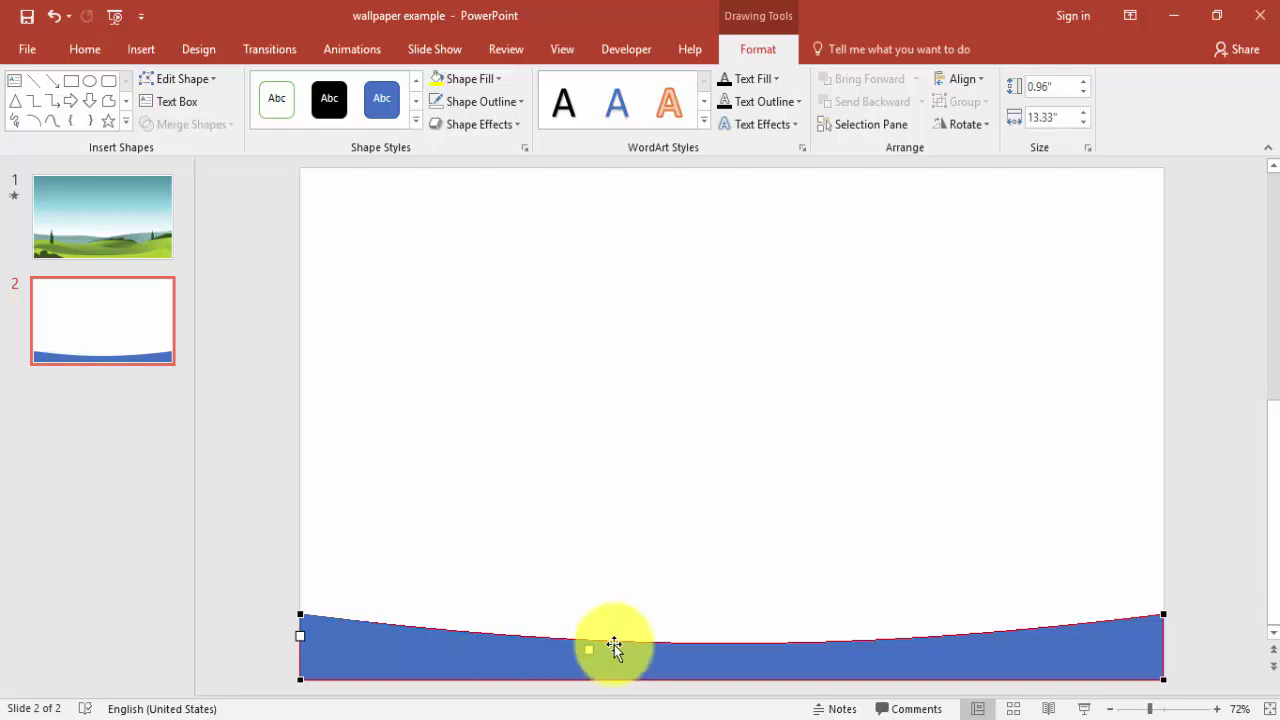
Step: Make the left point a Smooth Point and round out the shape's left end
right_click(300, 614)
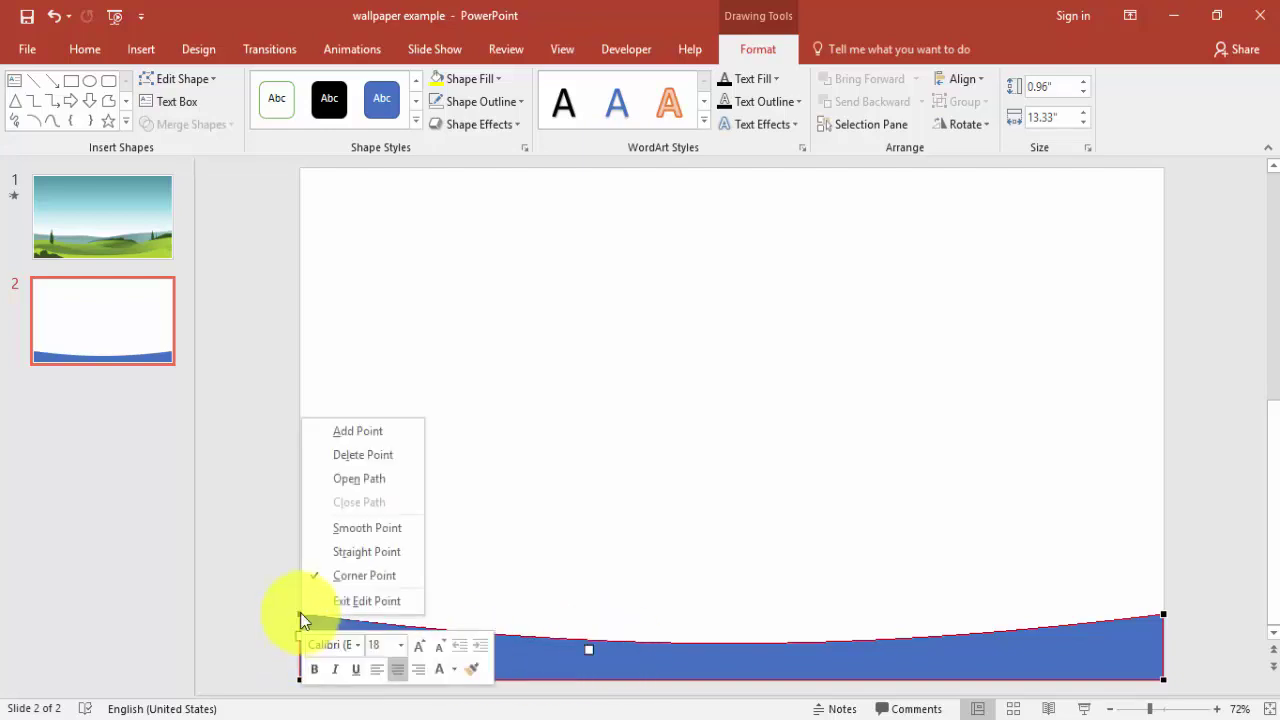
left_click(370, 531)
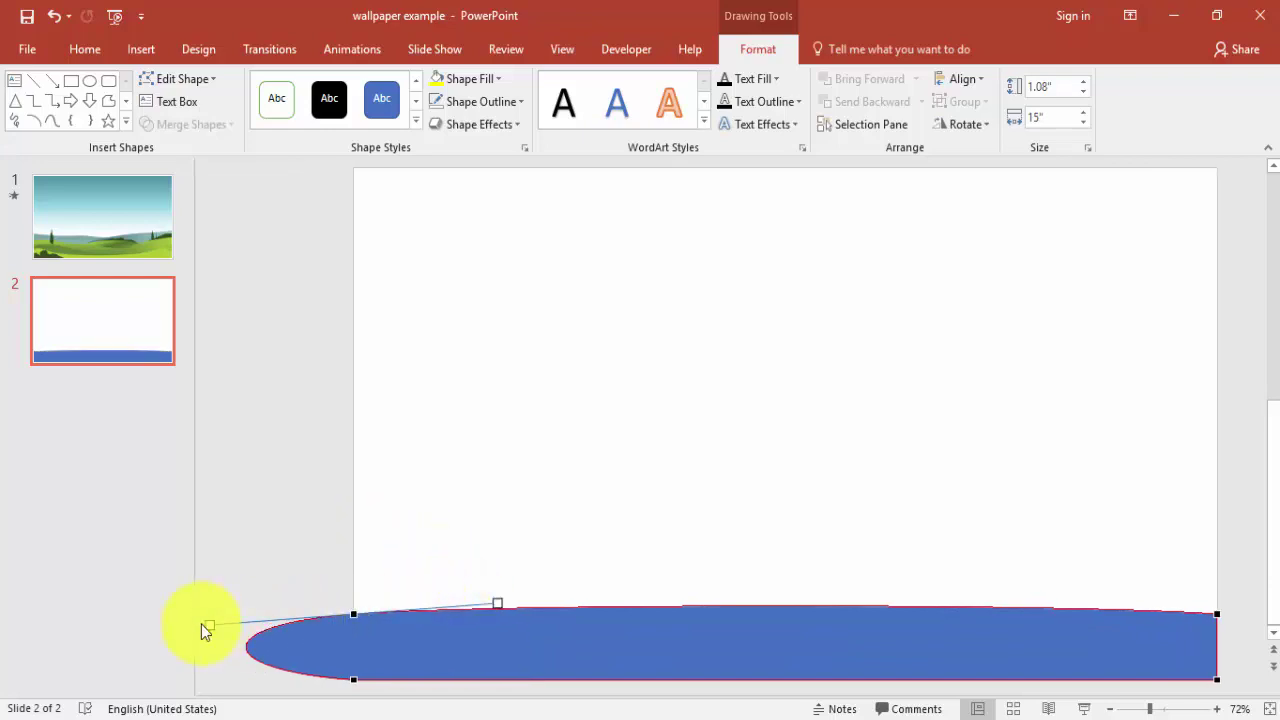
left_click_drag(212, 621, 242, 598)
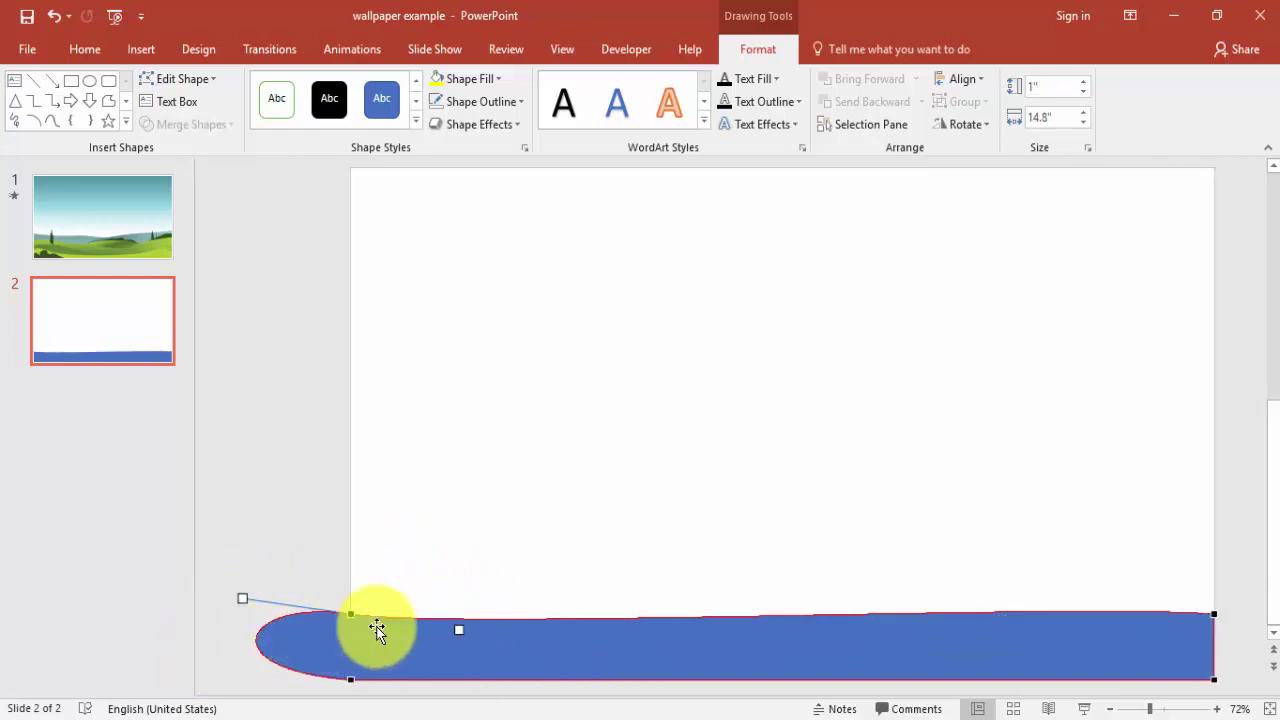
left_click_drag(460, 631, 527, 651)
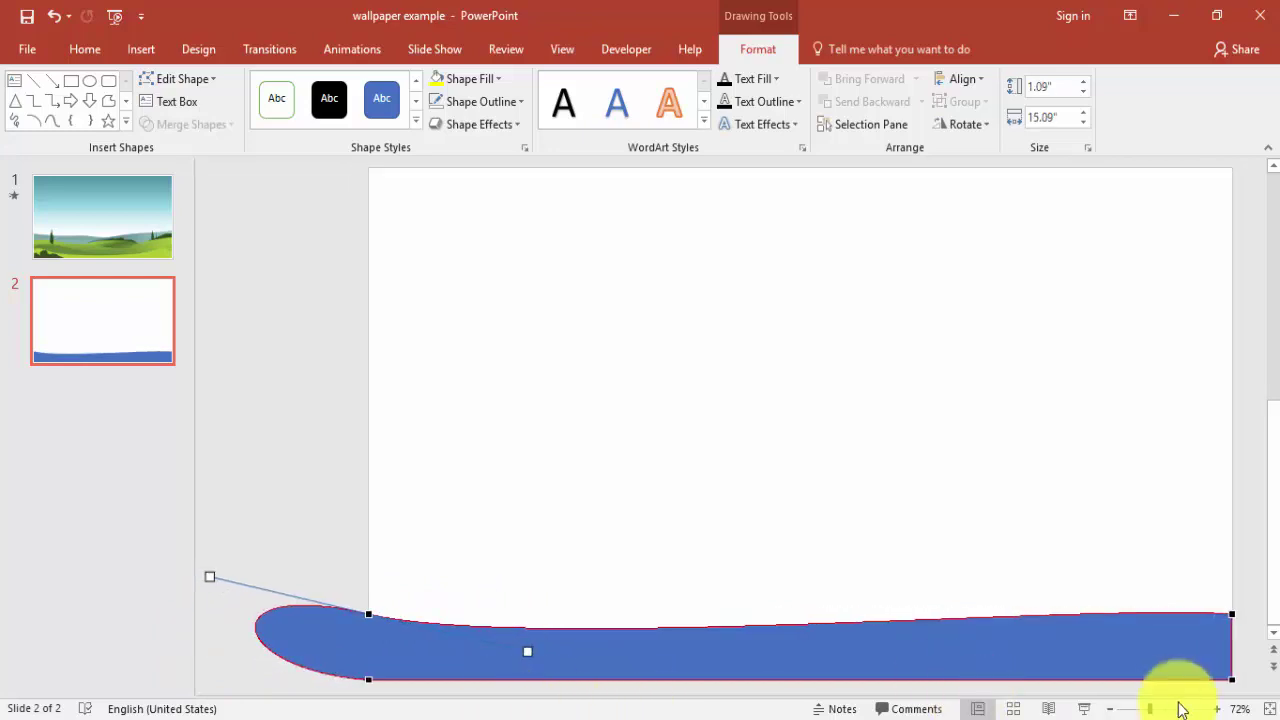
left_click(1110, 708)
left_click(1110, 708)
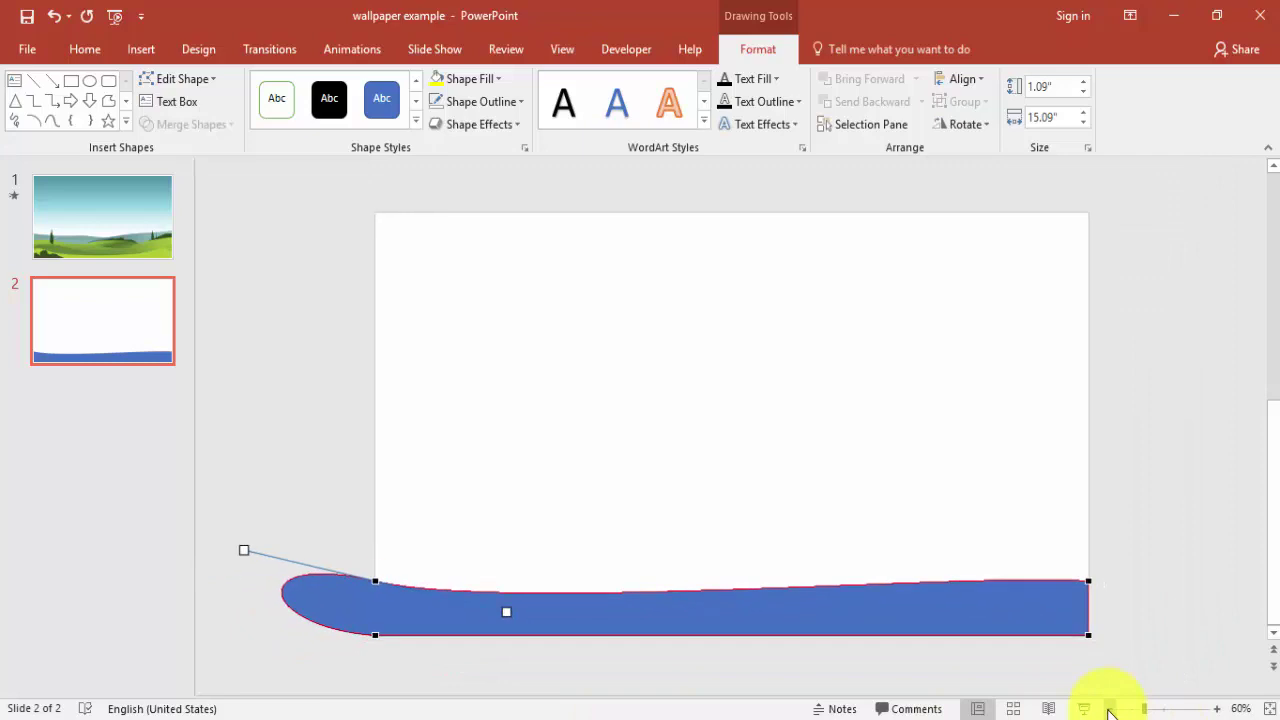
left_click(1090, 581)
Step: Change the right end point's type to curve that end, then refine the left end
right_click(1090, 581)
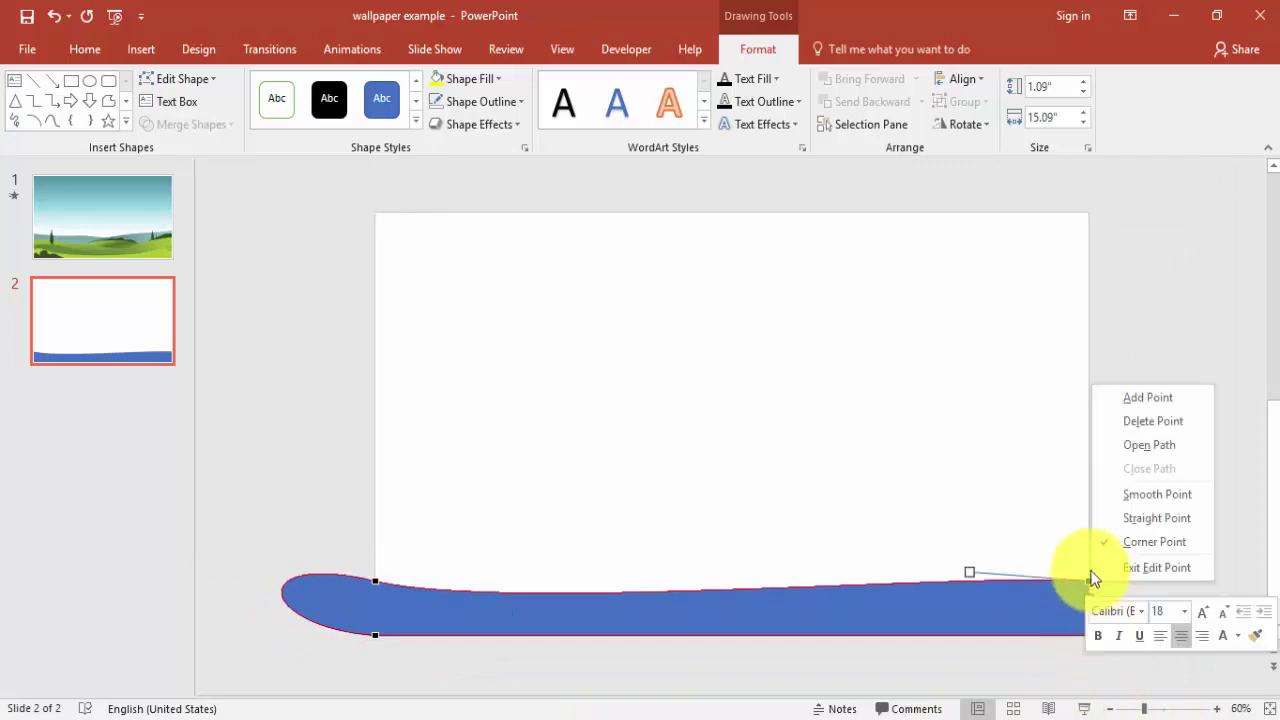
left_click(1131, 503)
left_click_drag(1090, 565, 1037, 582)
left_click(375, 580)
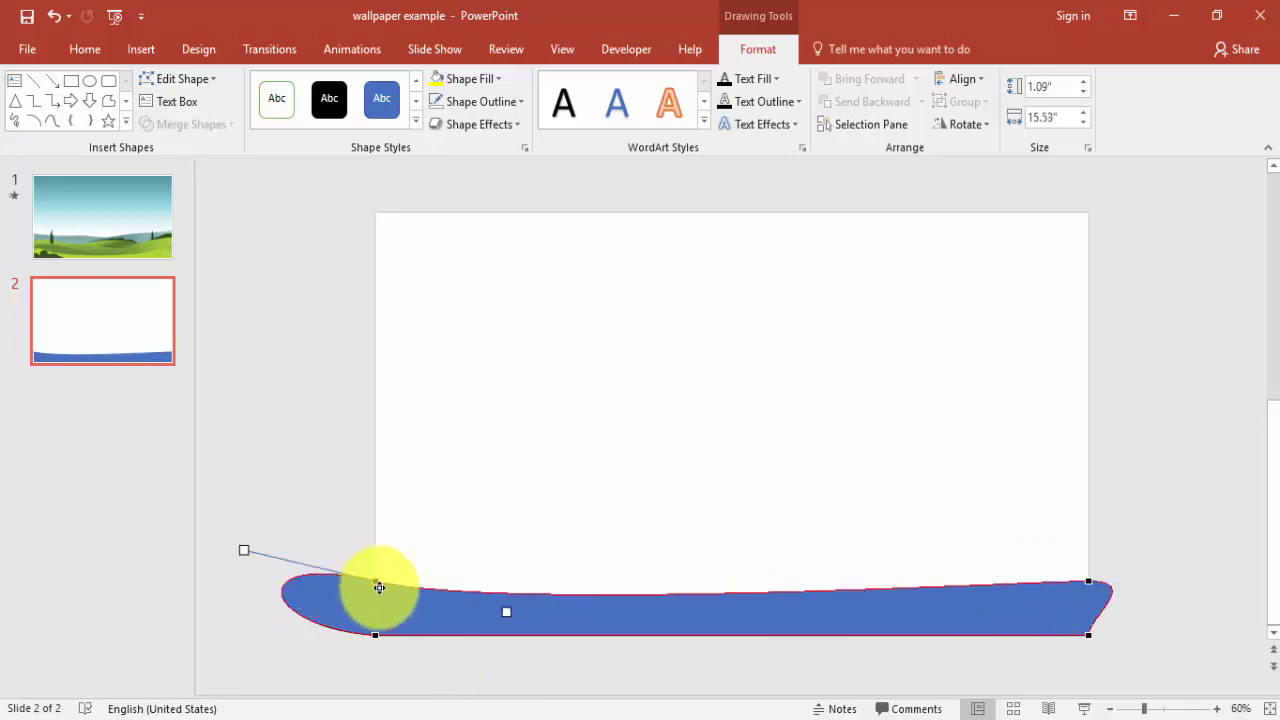
left_click_drag(506, 611, 586, 614)
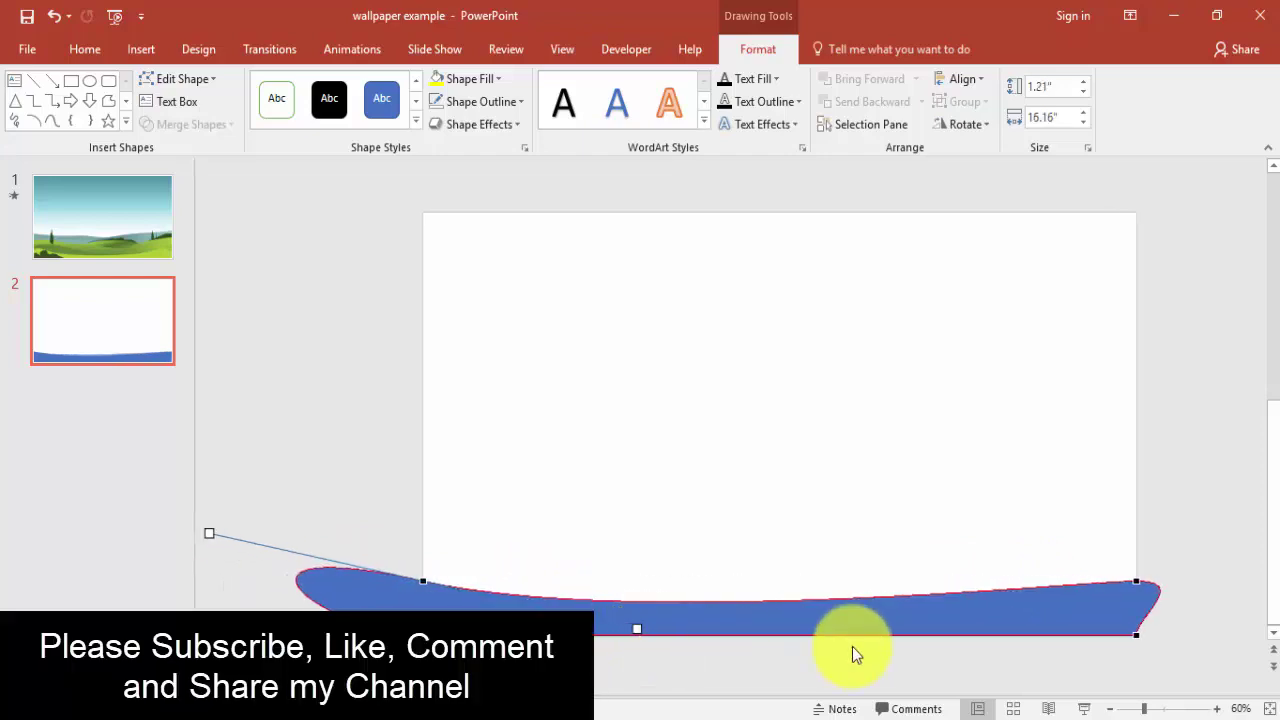
Step: Finish editing the wave's points and return to slide 1
left_click(815, 675)
left_click(1030, 611)
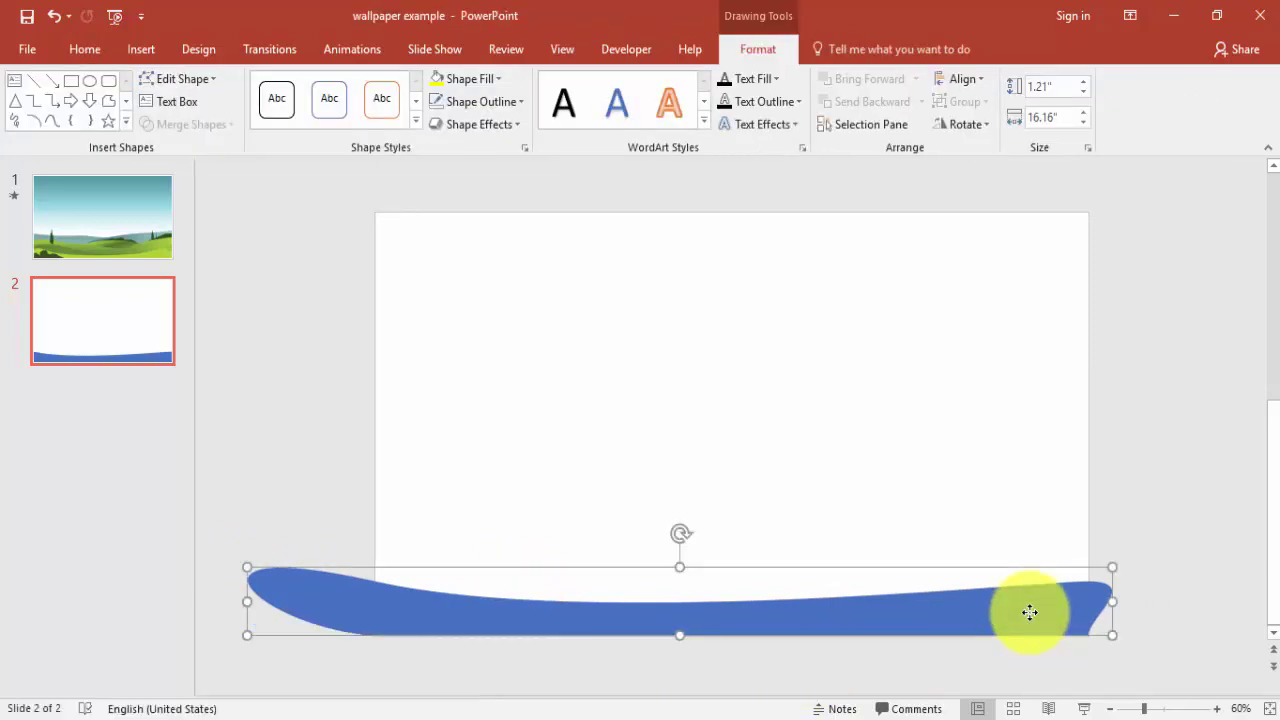
left_click(148, 240)
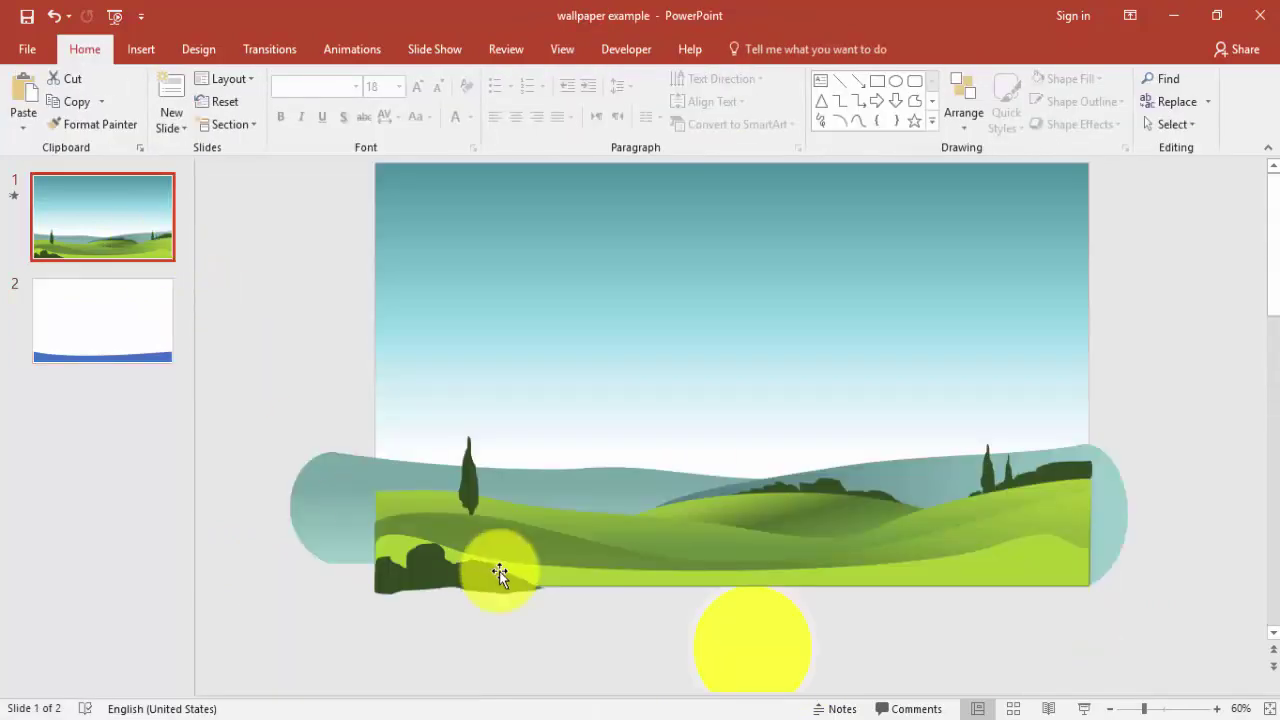
left_click(1022, 569)
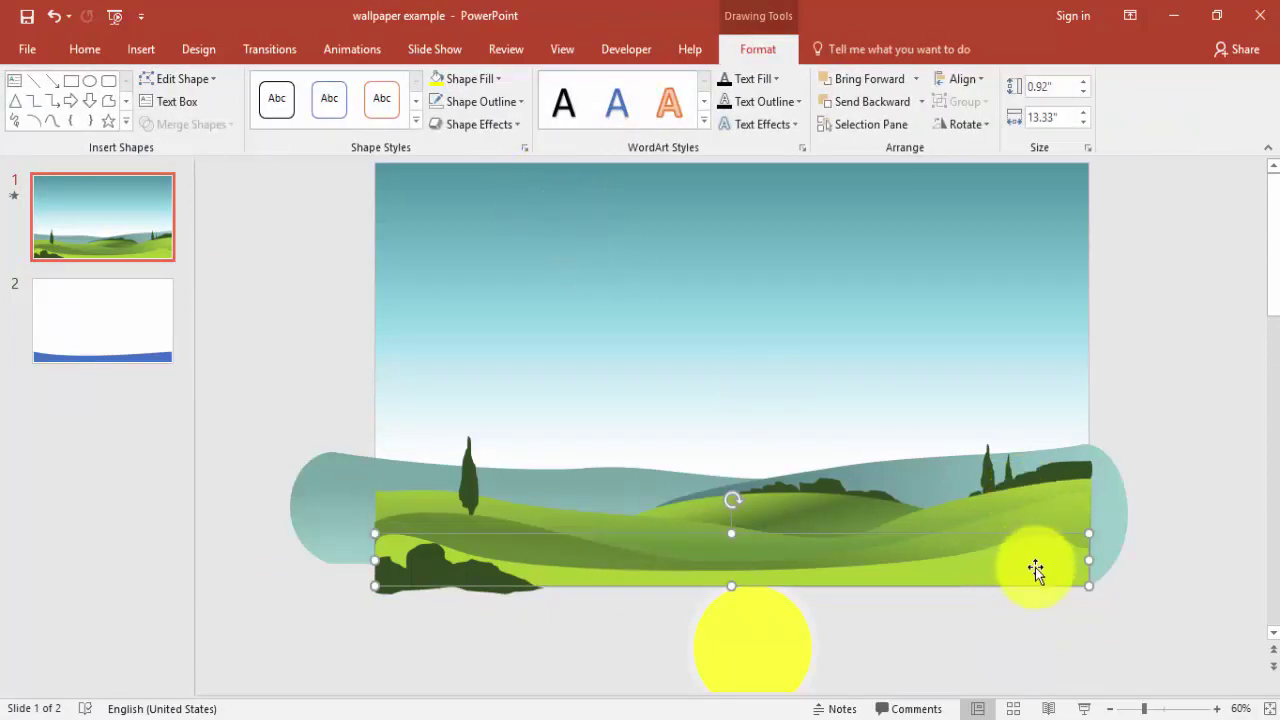
right_click(1045, 566)
left_click(1097, 553)
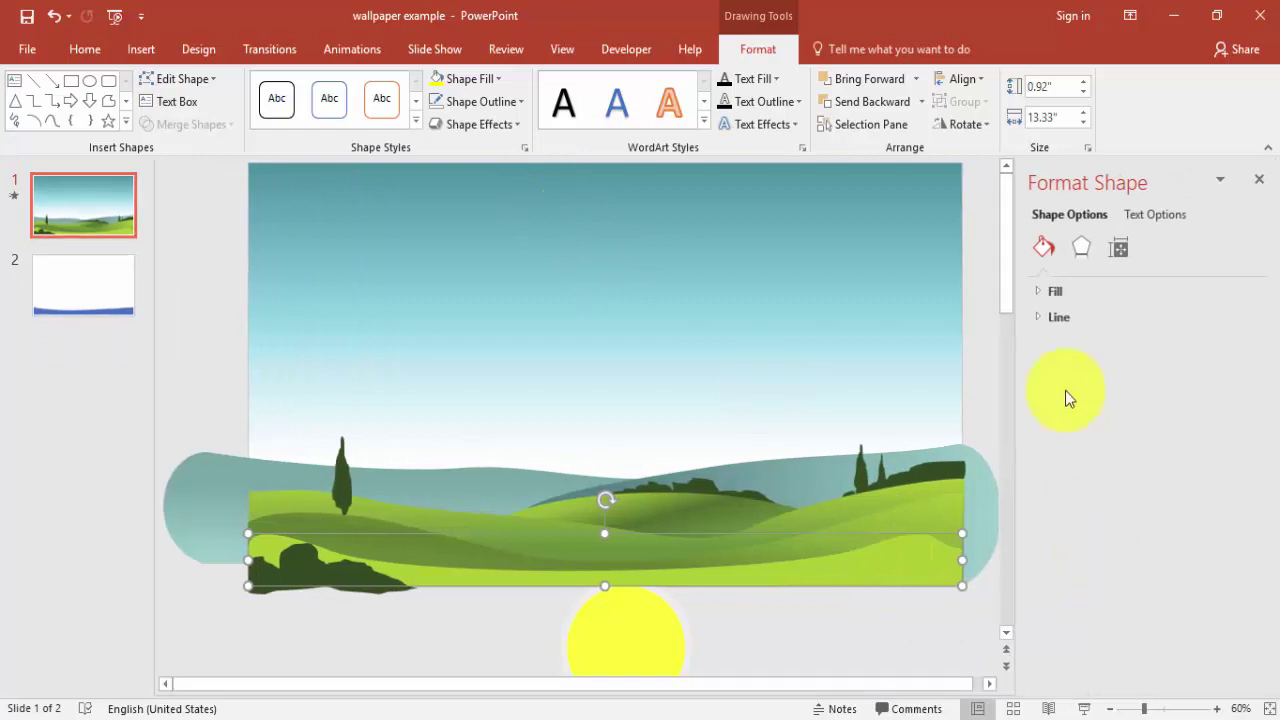
left_click(1038, 291)
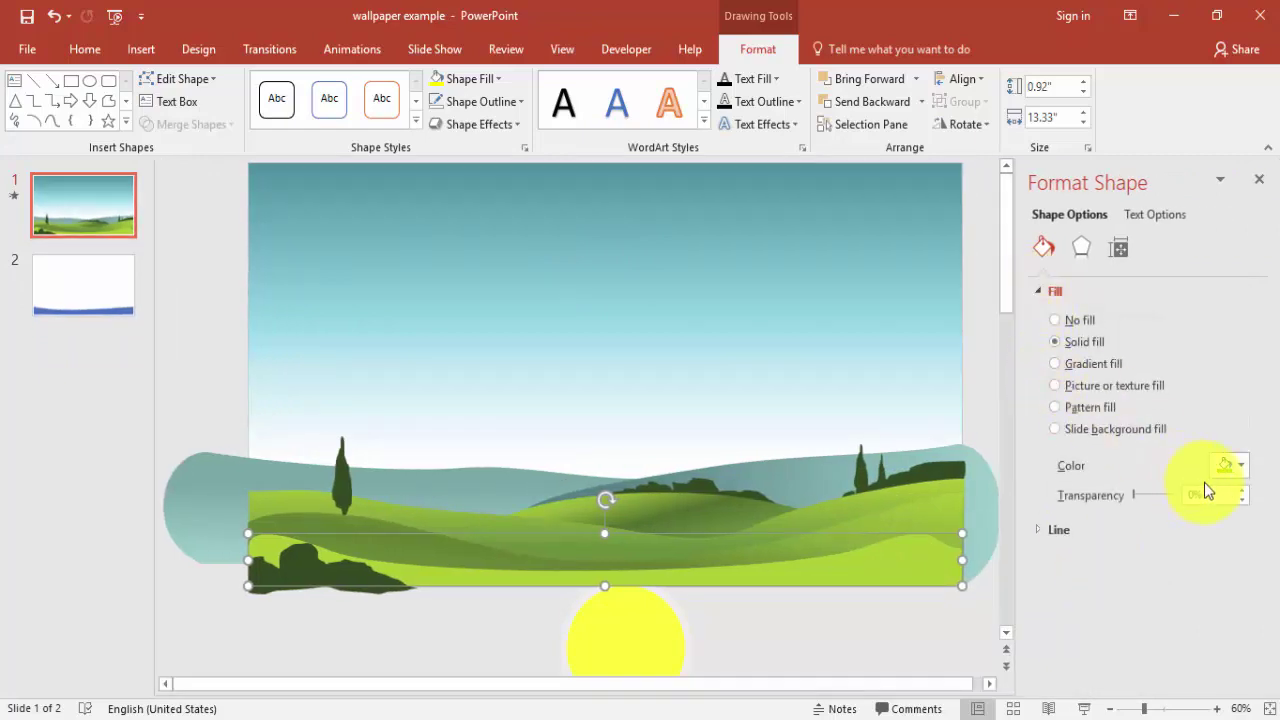
left_click(1247, 472)
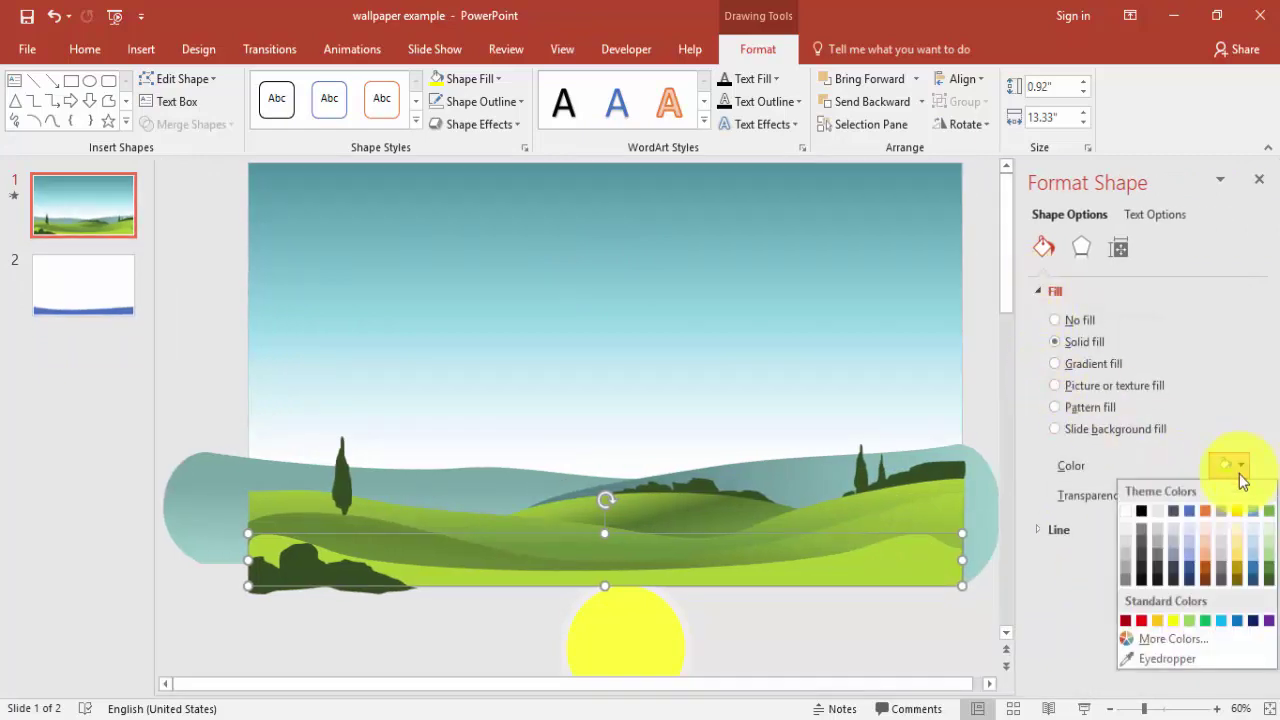
left_click(1178, 639)
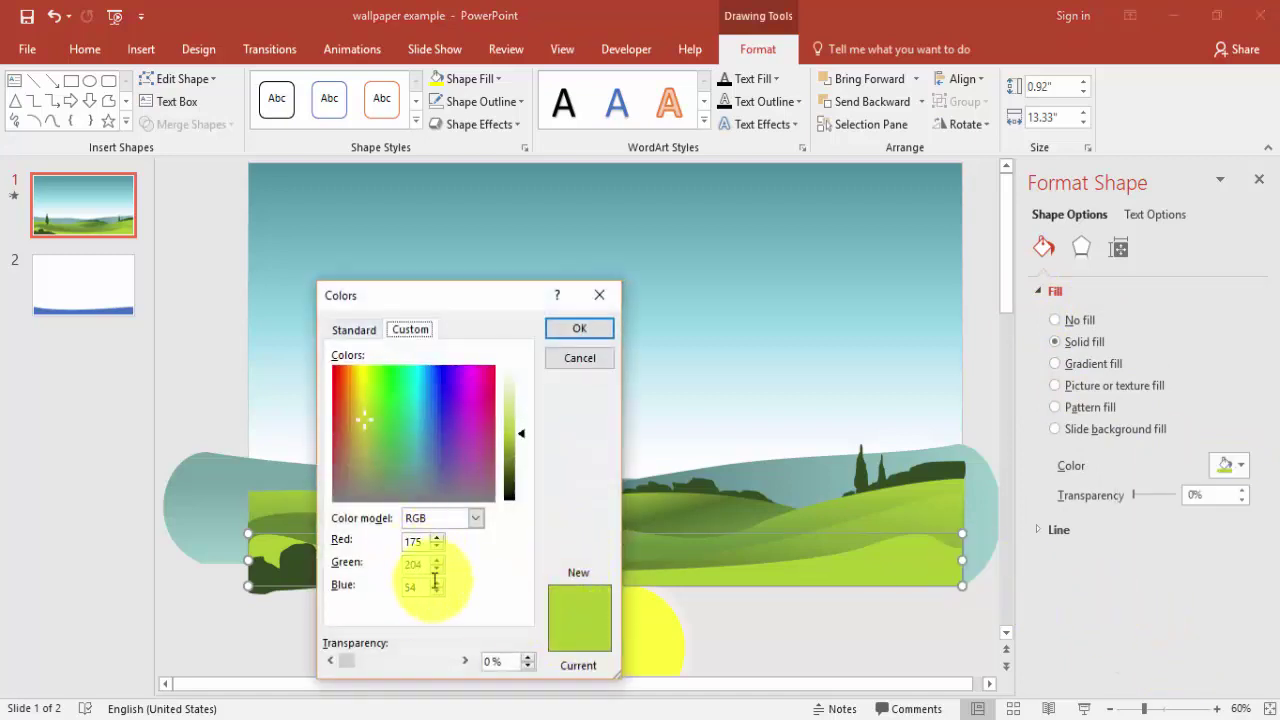
left_click(588, 365)
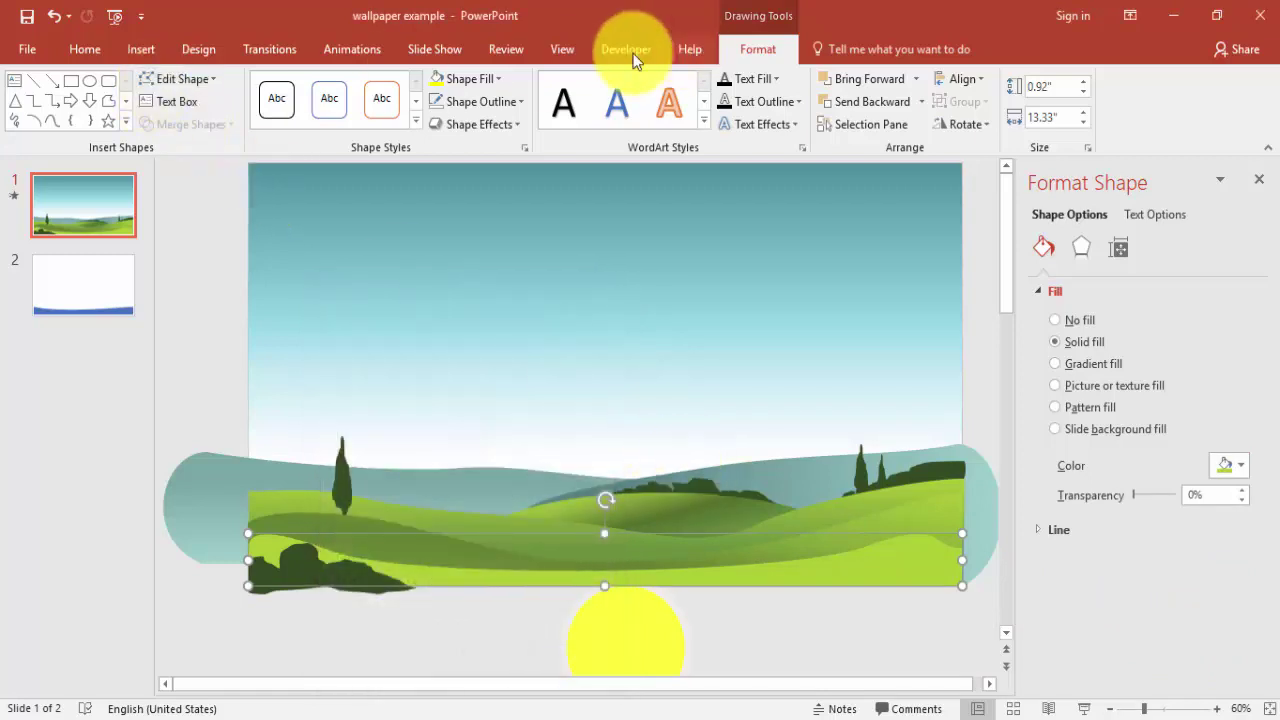
left_click(95, 50)
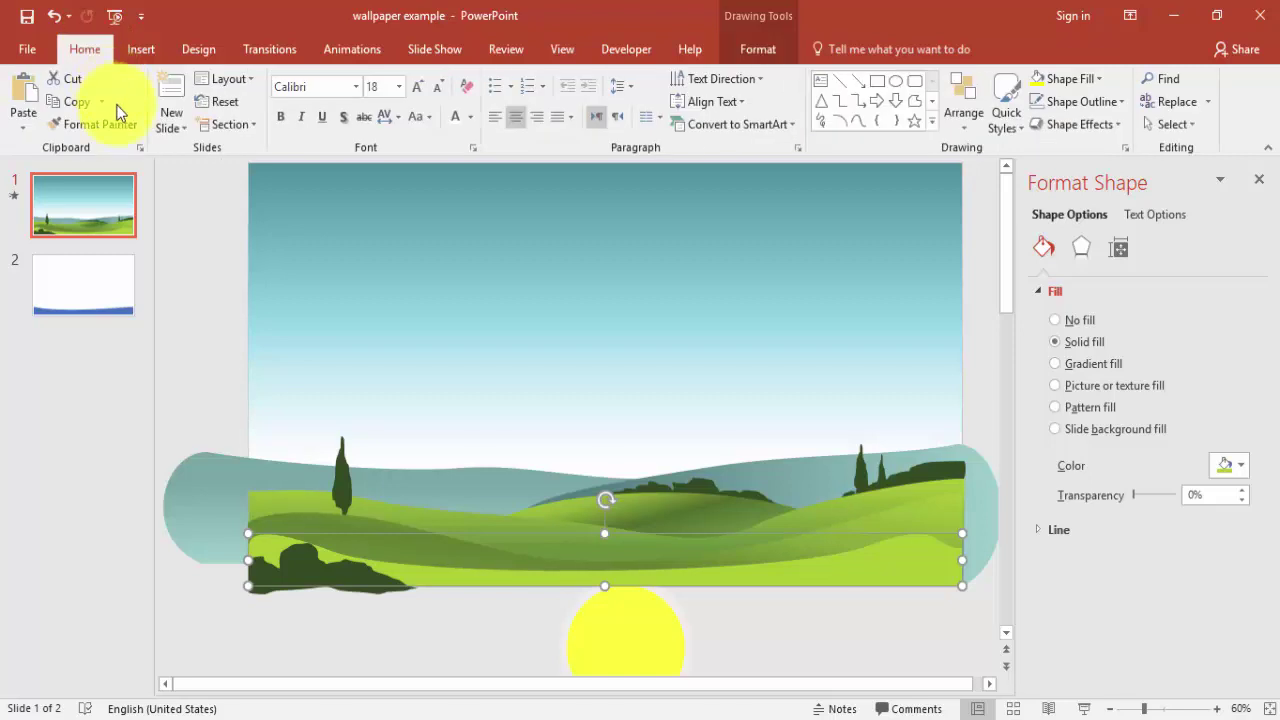
left_click(100, 268)
left_click(851, 595)
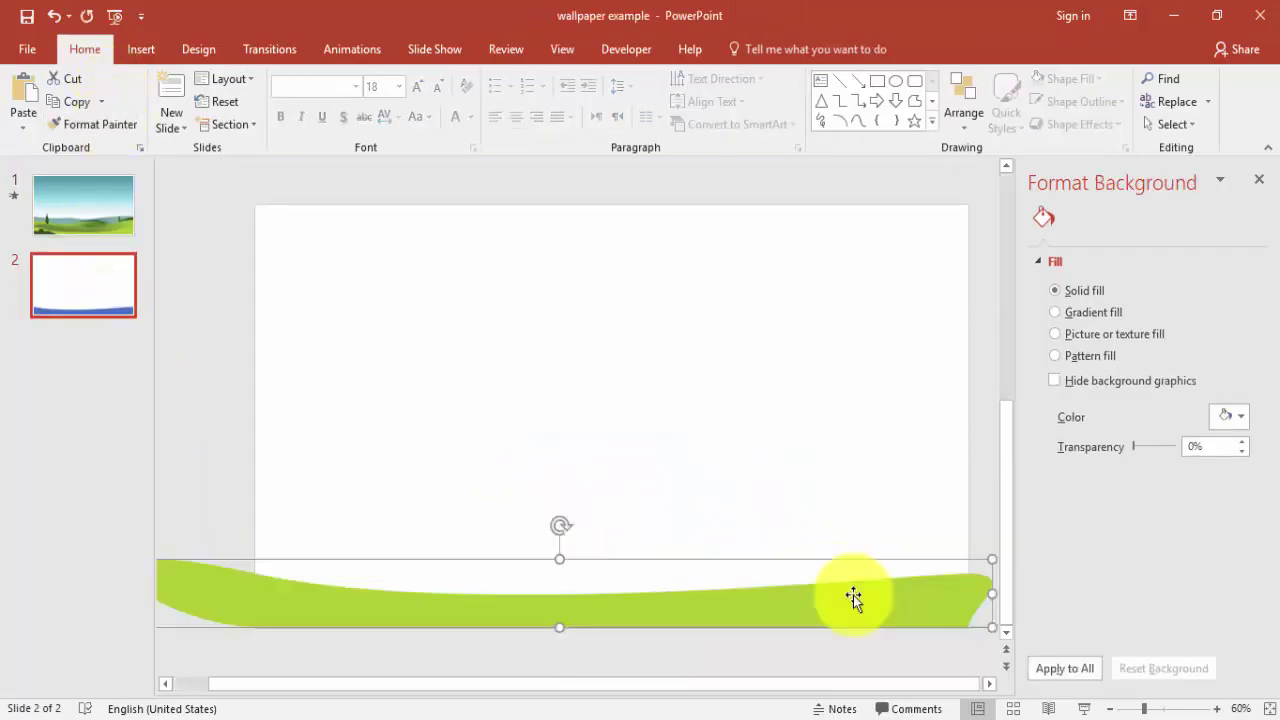
left_click(975, 530)
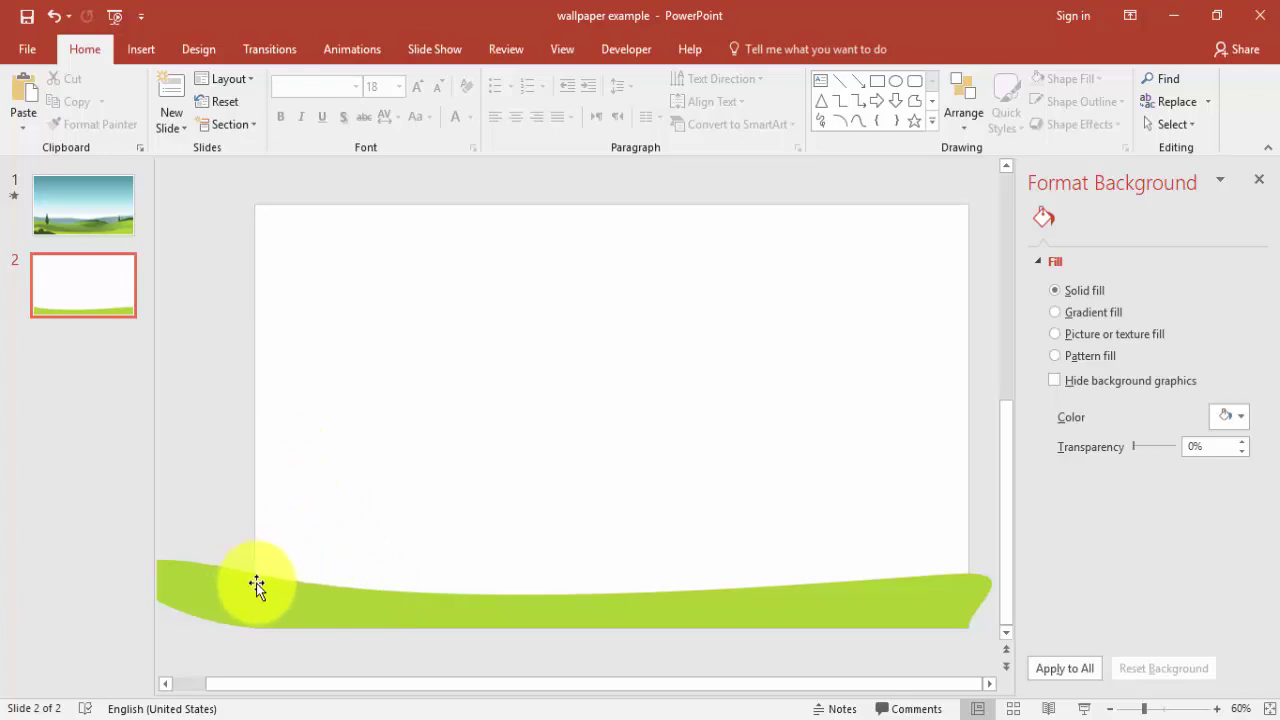
left_click(86, 214)
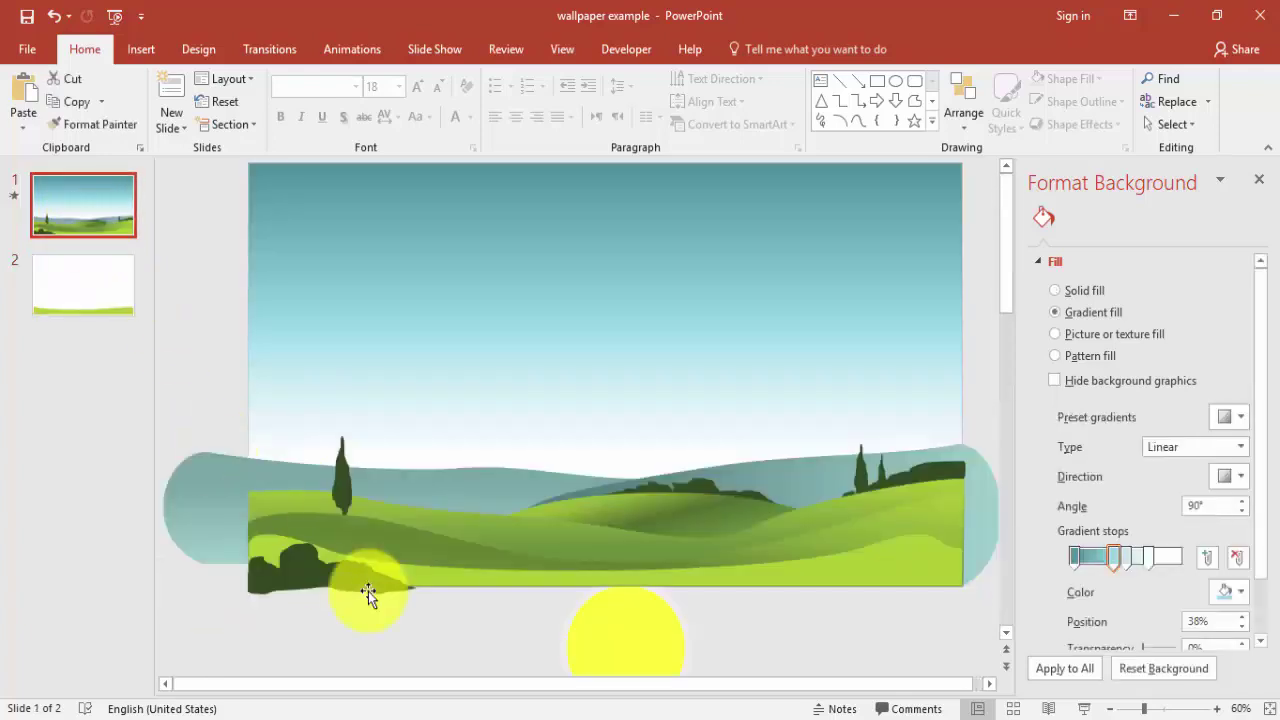
left_click(399, 535)
left_click_drag(399, 535, 409, 423)
key("ctrl+z")
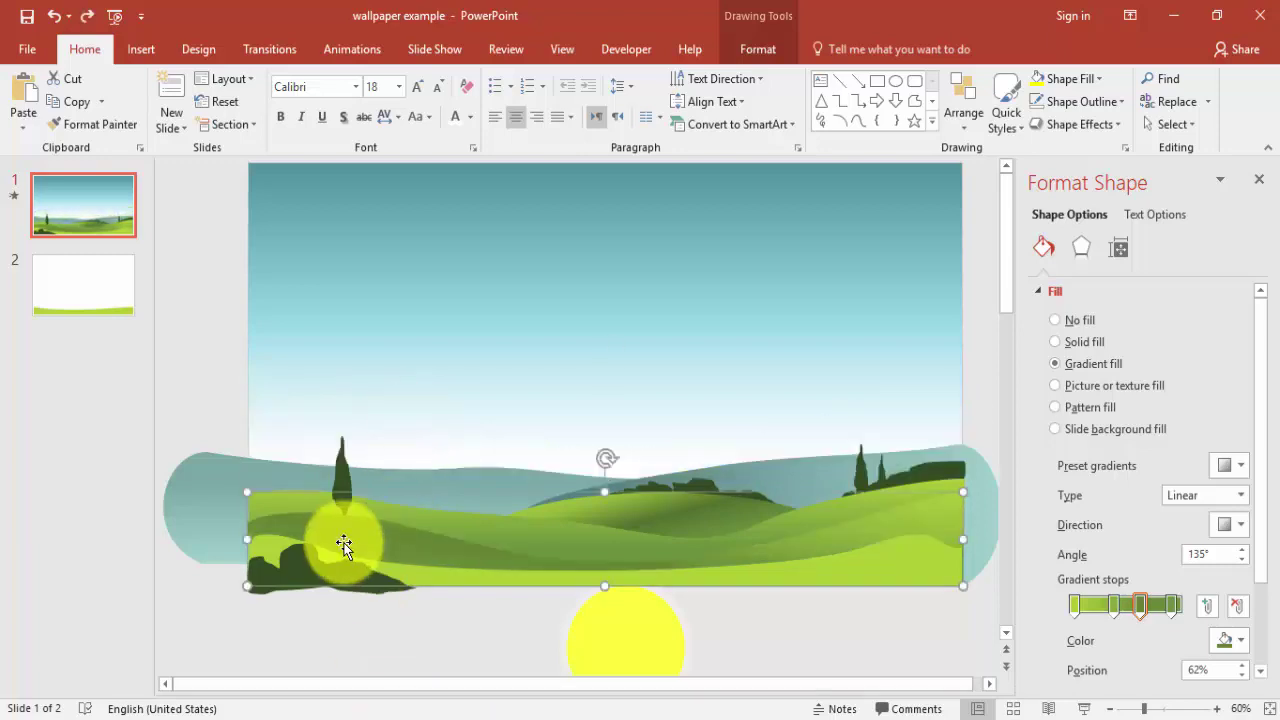
key("Page_Down")
Step: Draw a 13.33"-wide outline-free blue rectangle along slide 2's bottom and send it backward
left_click(145, 50)
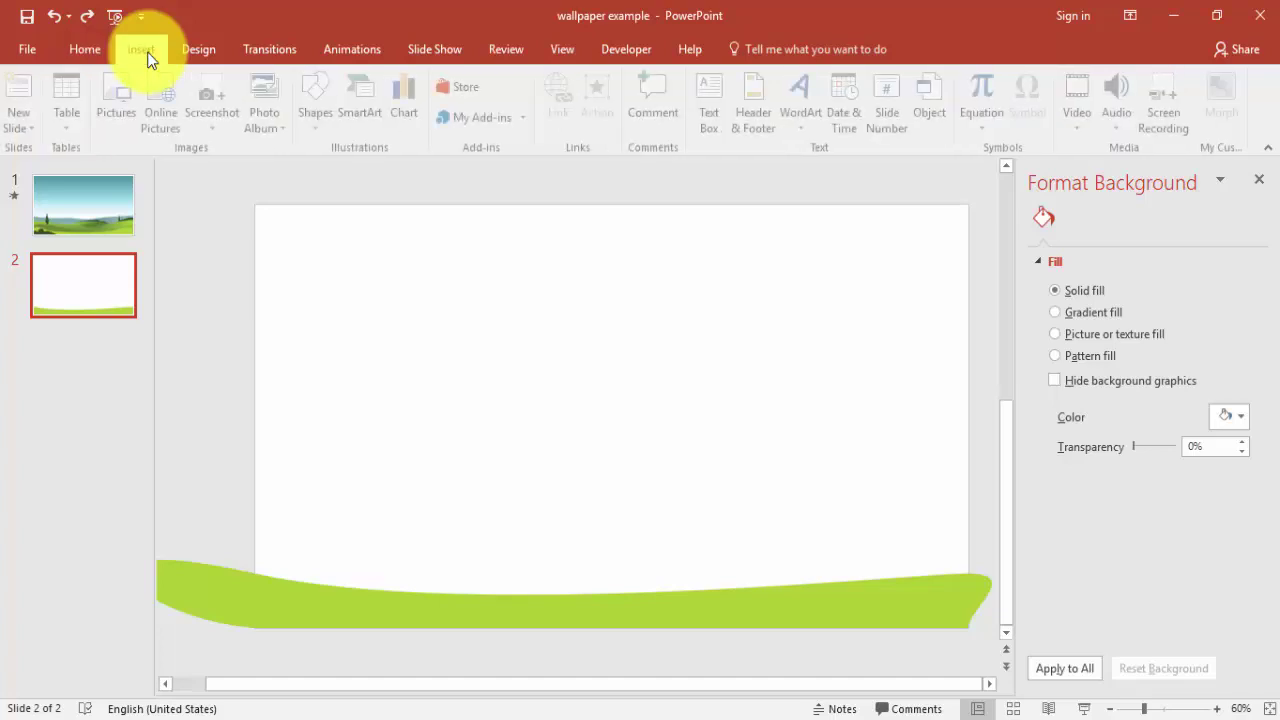
left_click(335, 119)
left_click(352, 179)
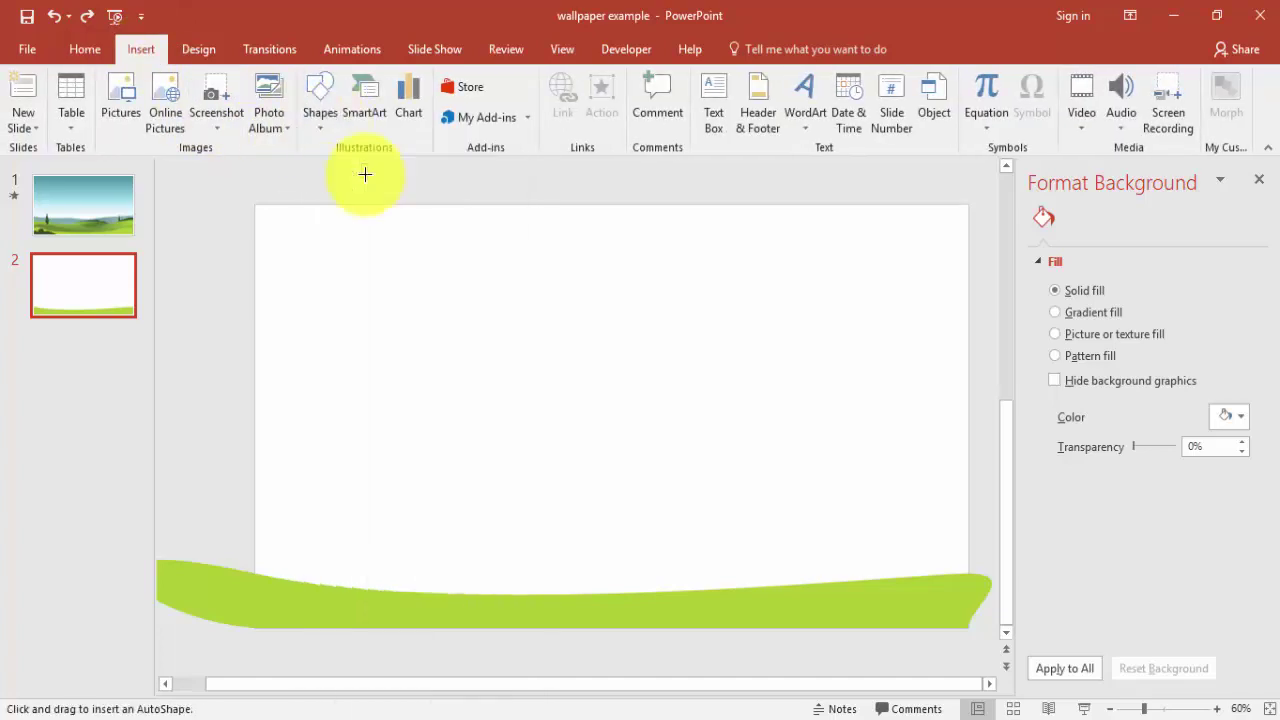
left_click_drag(255, 525, 970, 625)
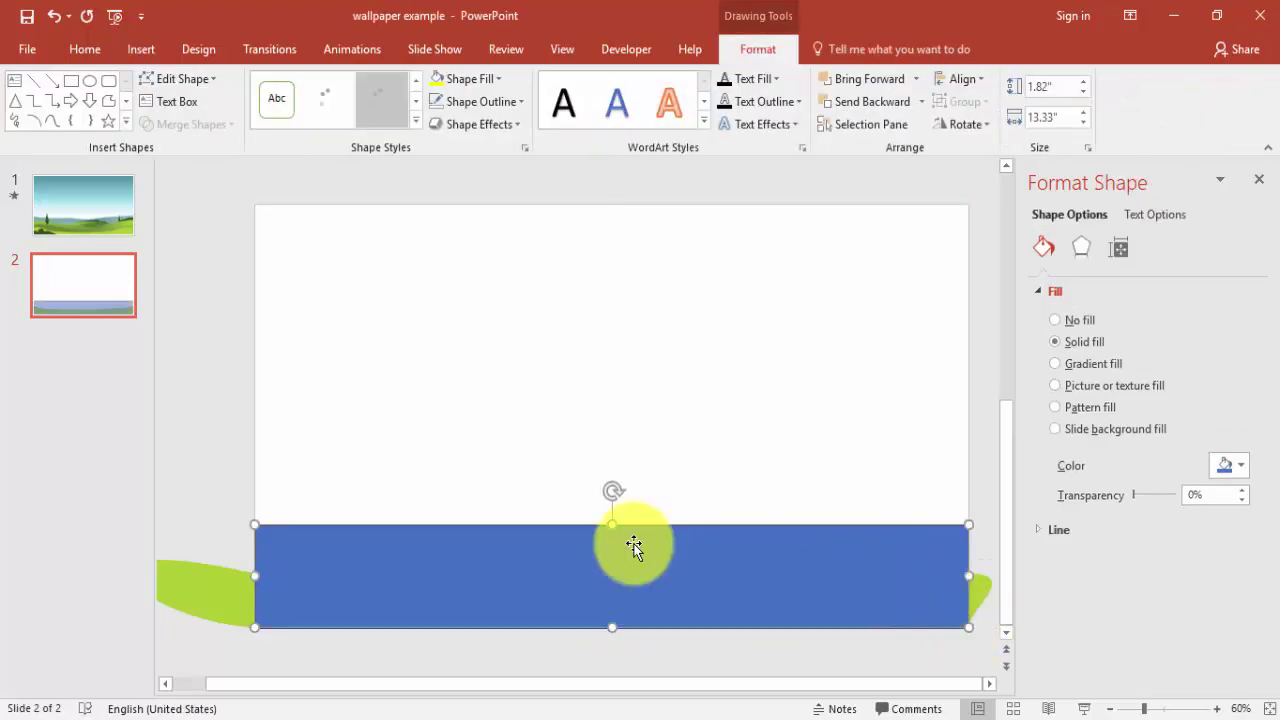
left_click(455, 98)
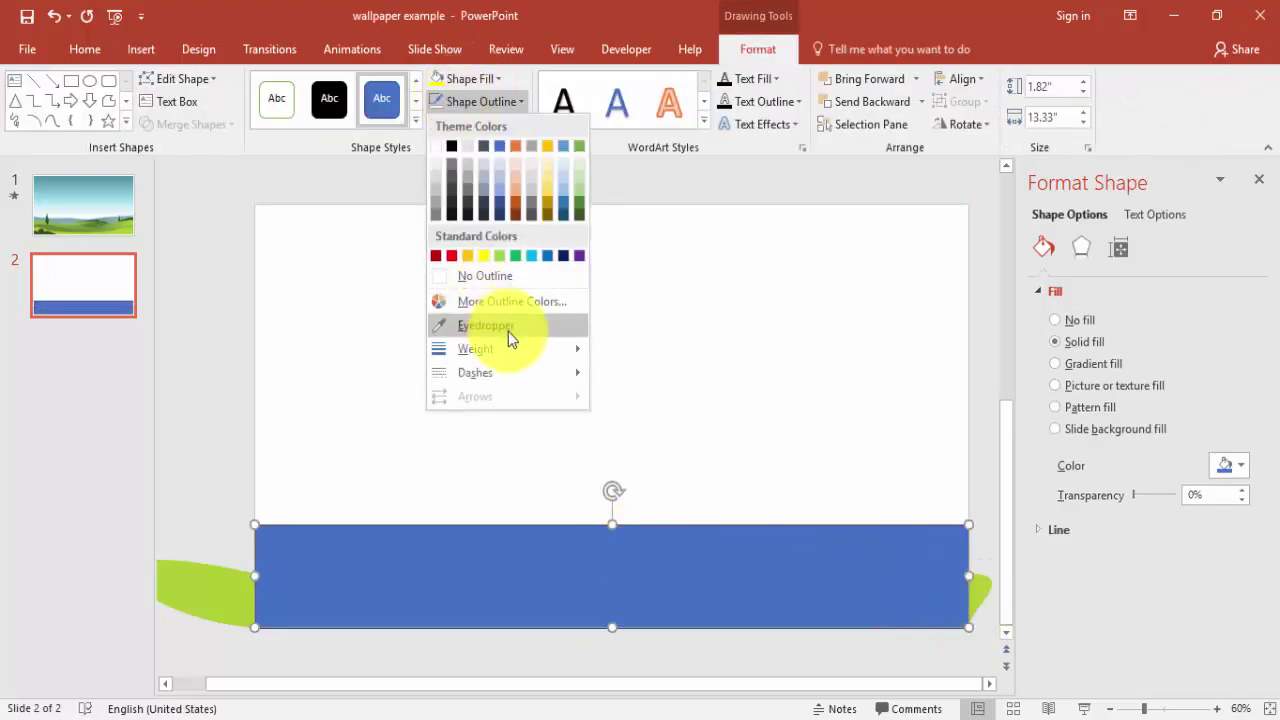
left_click(507, 281)
left_click(794, 545)
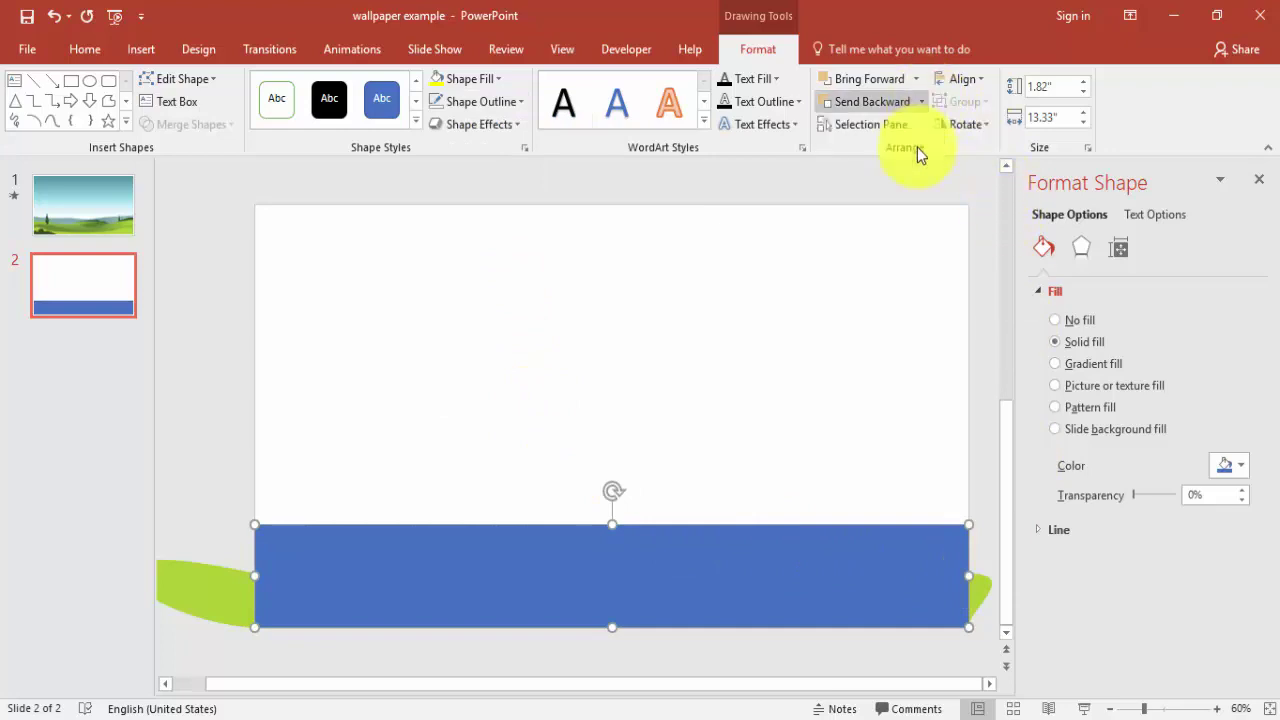
left_click(905, 101)
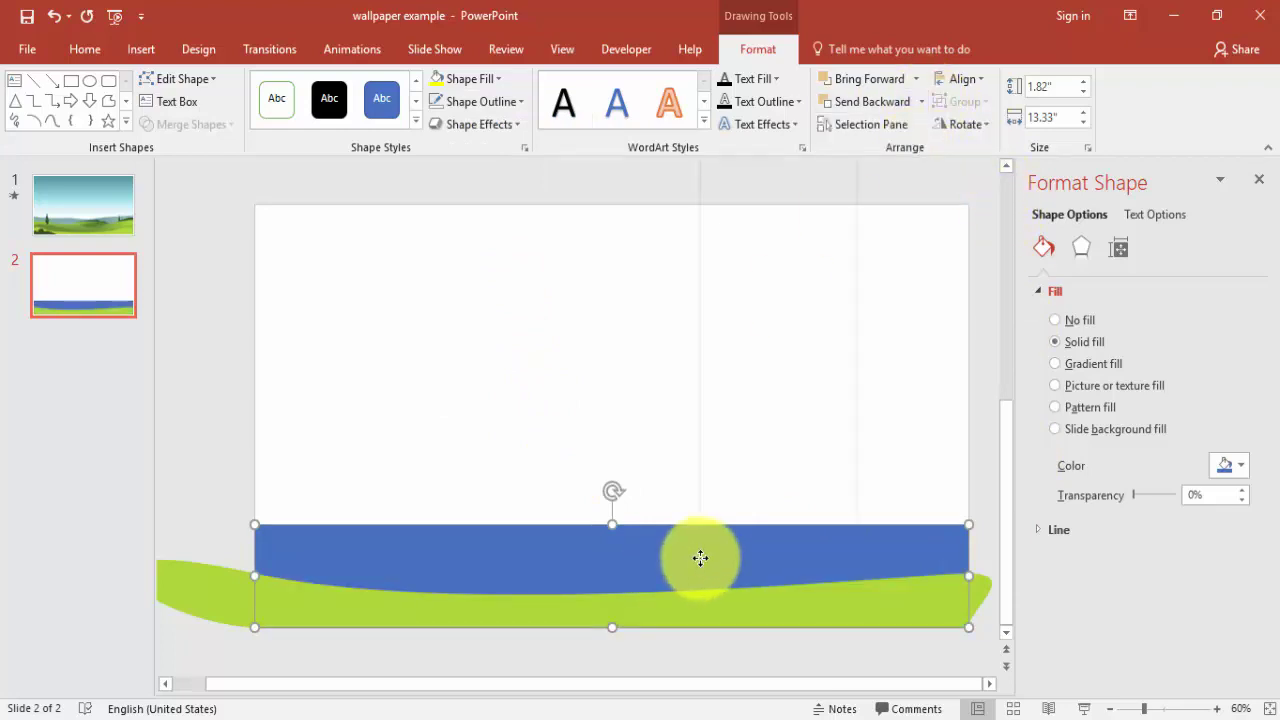
Step: In Edit Points mode, add three new points along the blue rectangle's top edge
right_click(700, 558)
left_click(785, 297)
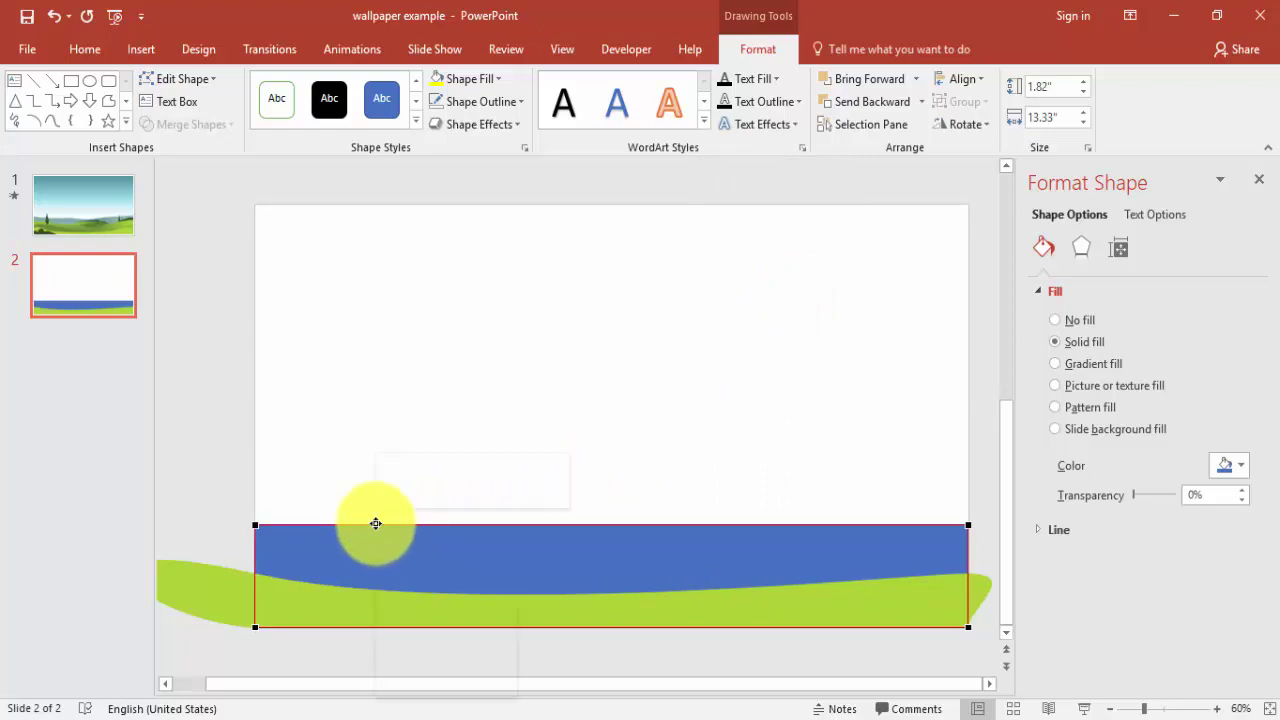
right_click(375, 523)
left_click(418, 535)
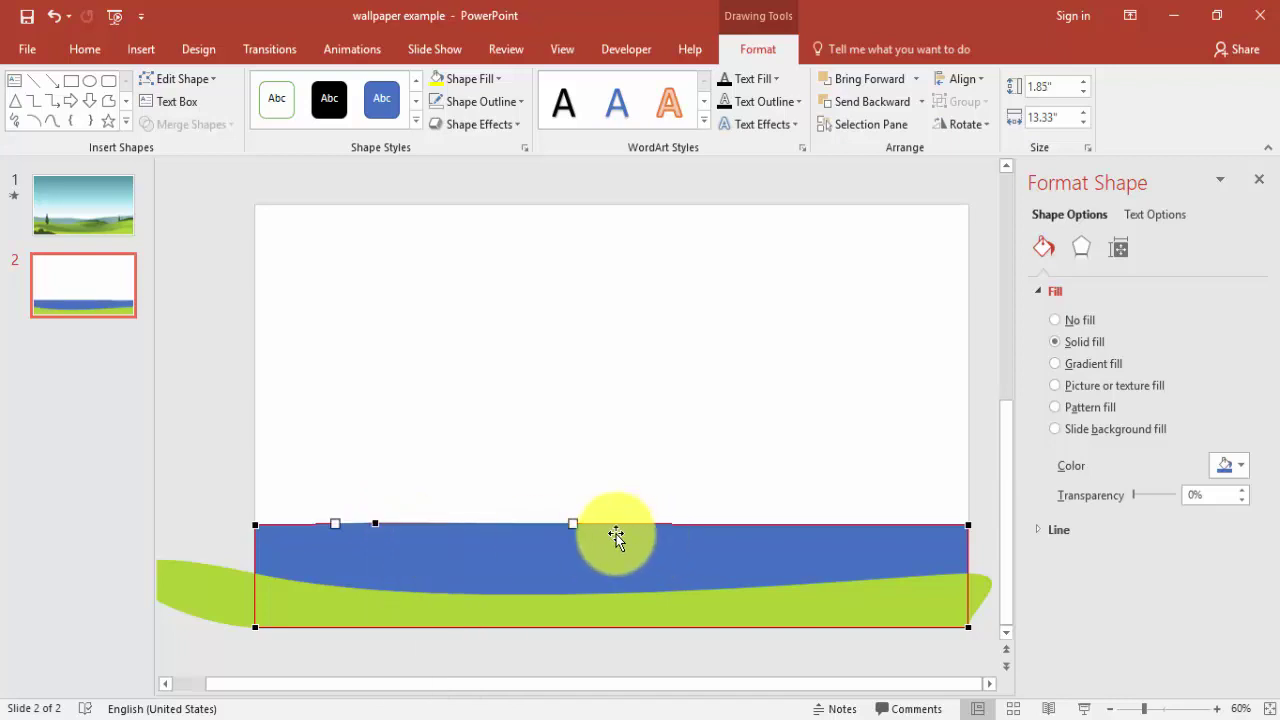
right_click(597, 522)
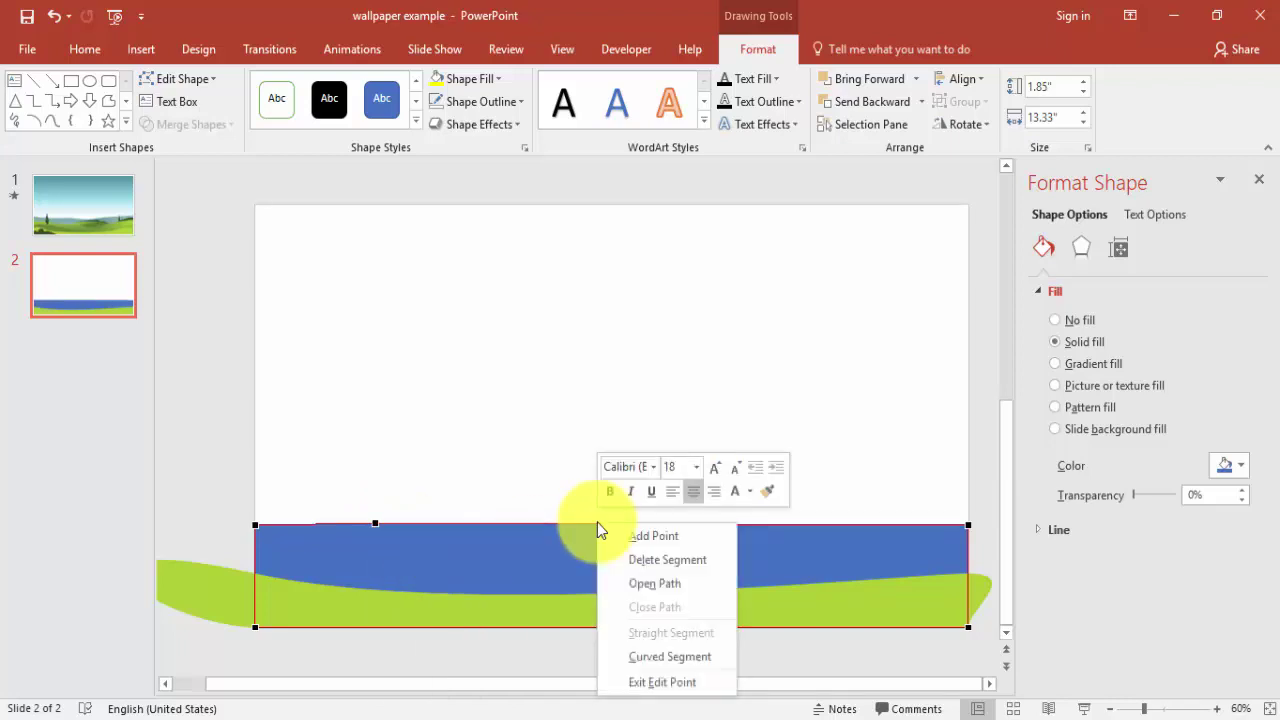
left_click(648, 529)
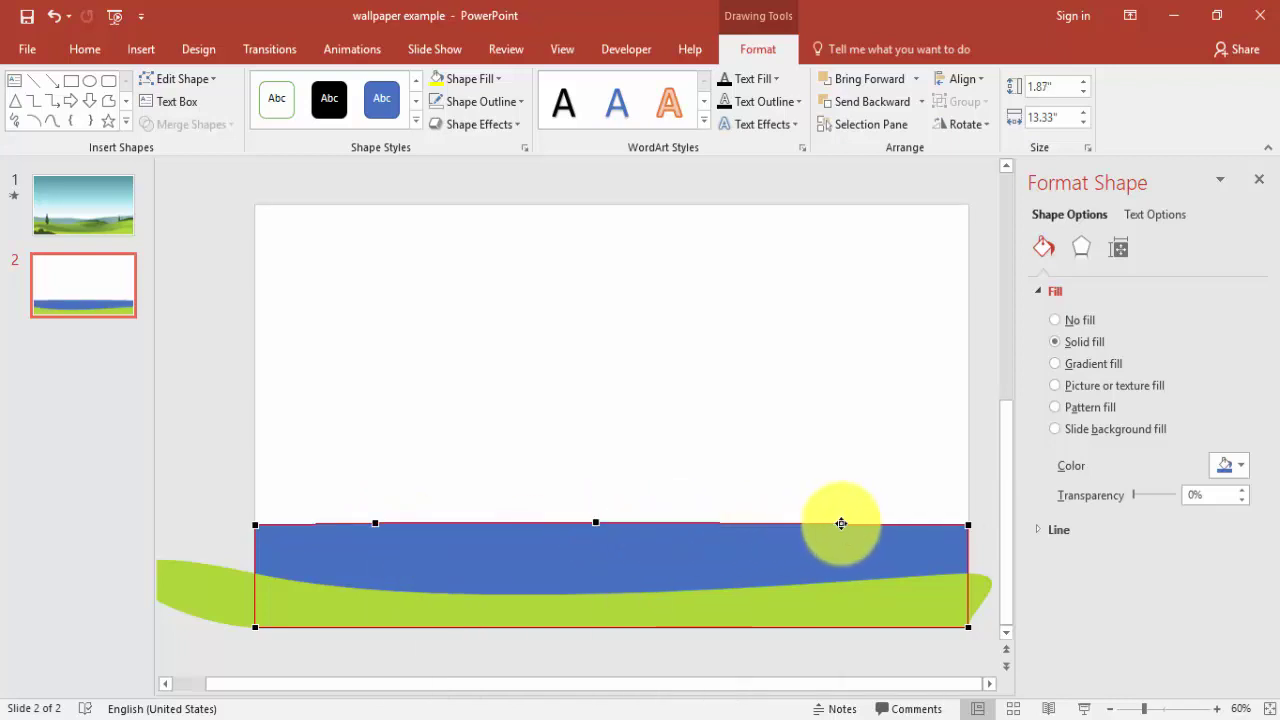
right_click(841, 523)
left_click(870, 537)
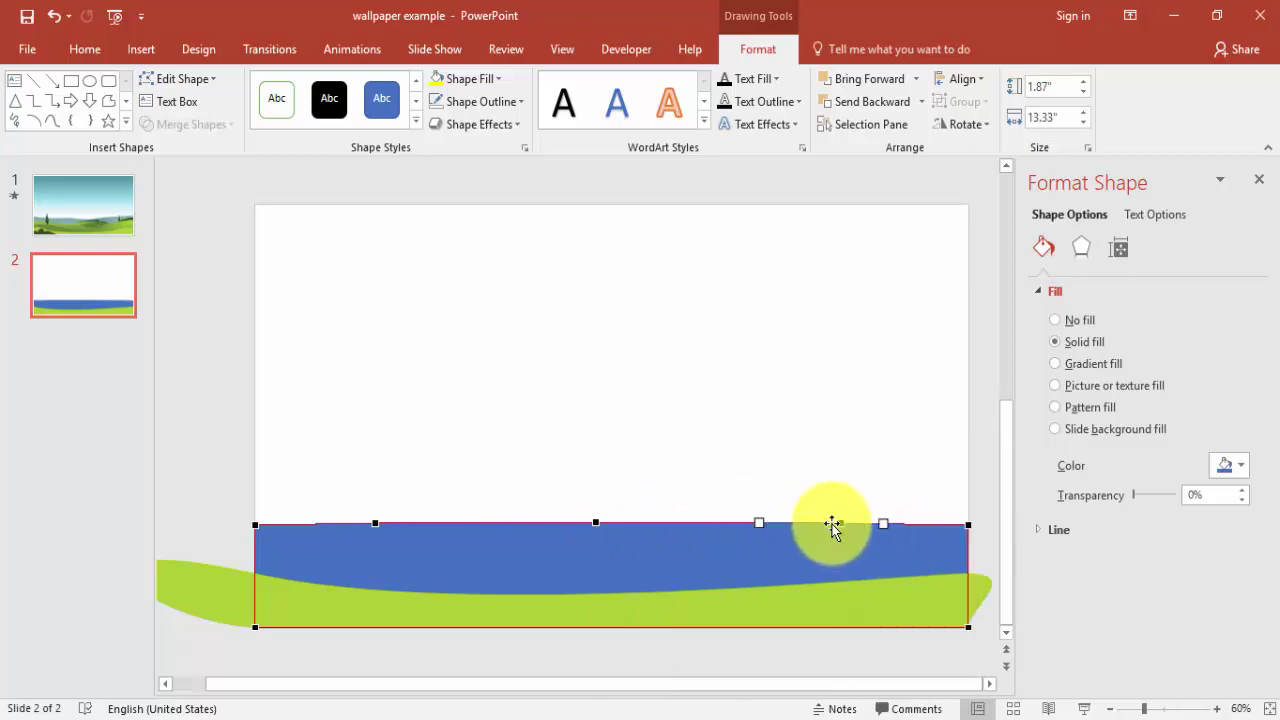
Step: Make the new vertices smooth, bulge the left side upward and pull the middle into a dip
right_click(840, 524)
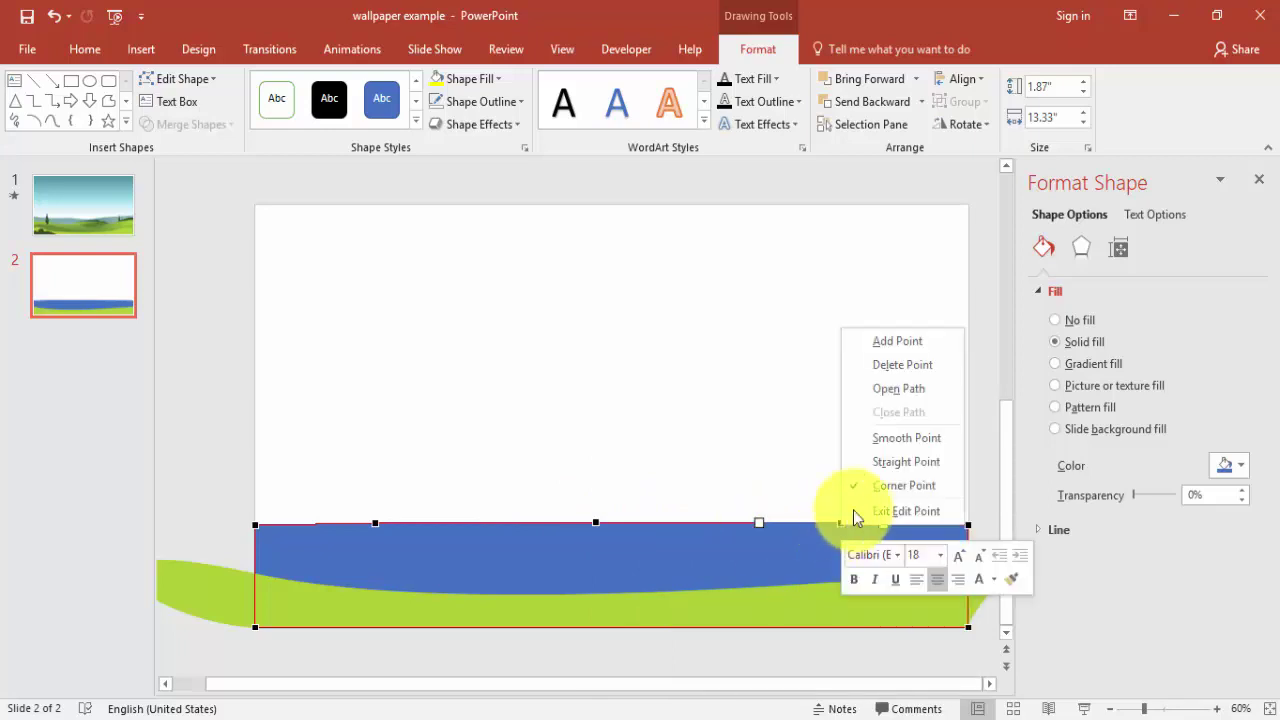
left_click(908, 442)
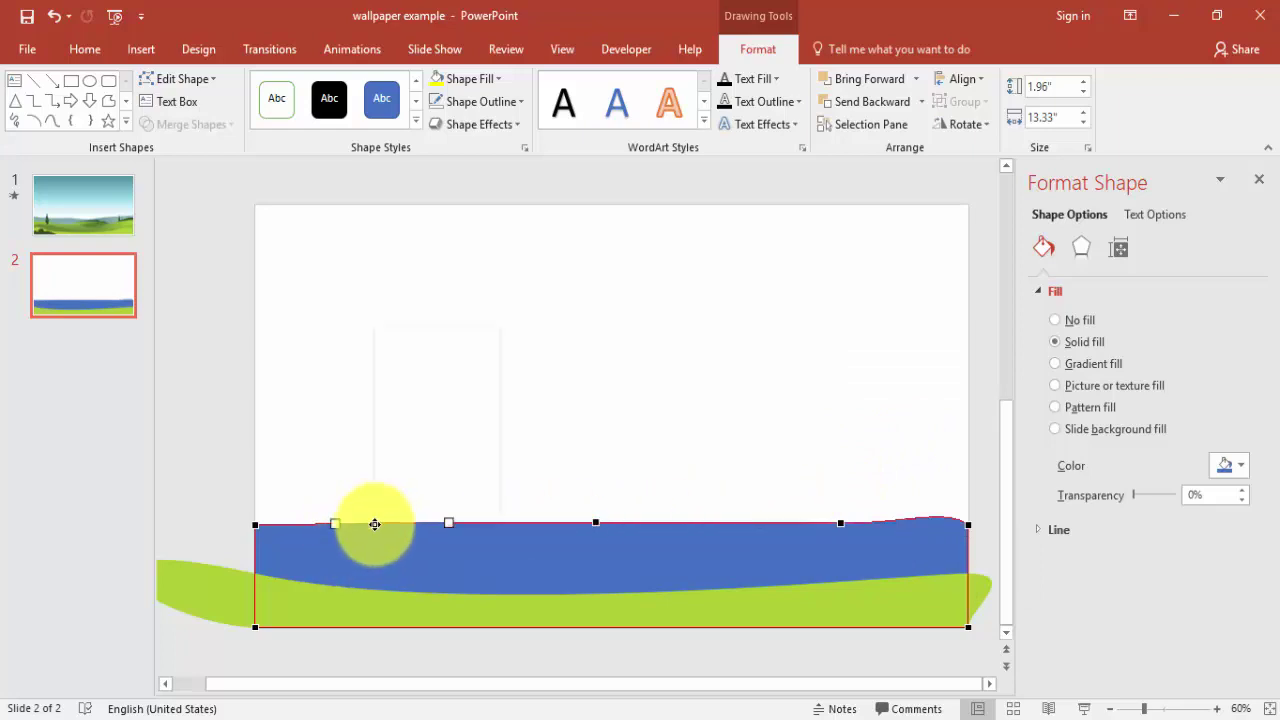
left_click(428, 455)
left_click_drag(318, 525, 301, 491)
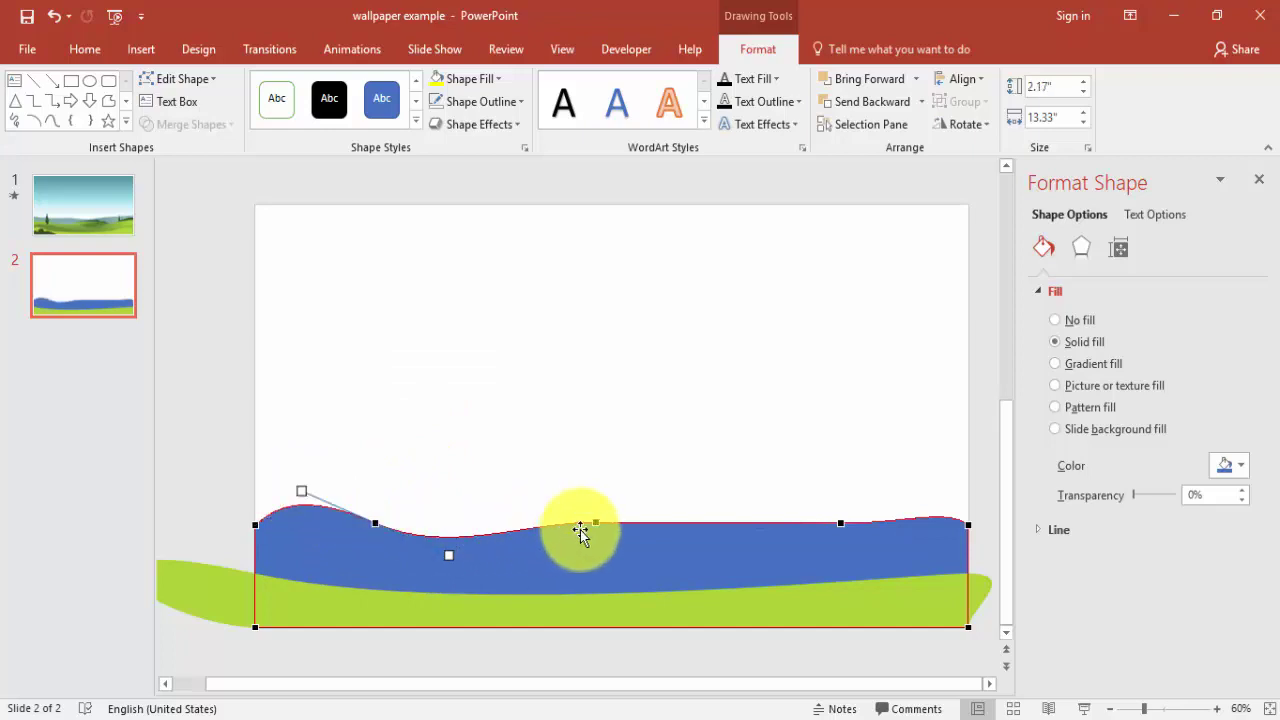
left_click_drag(597, 523, 619, 551)
Step: Raise the right-hand hill, deepen the dip and refine the left hill's curve
left_click(841, 523)
left_click_drag(900, 511, 906, 492)
left_click_drag(631, 549, 617, 568)
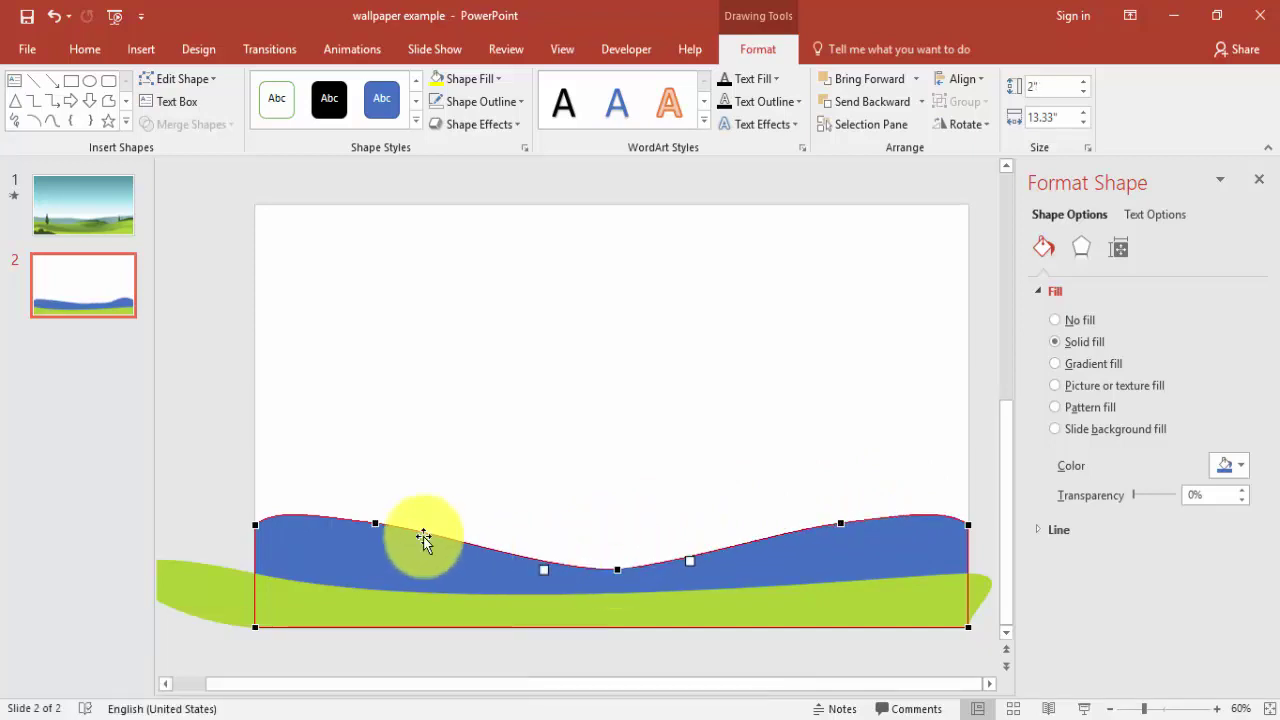
left_click(840, 522)
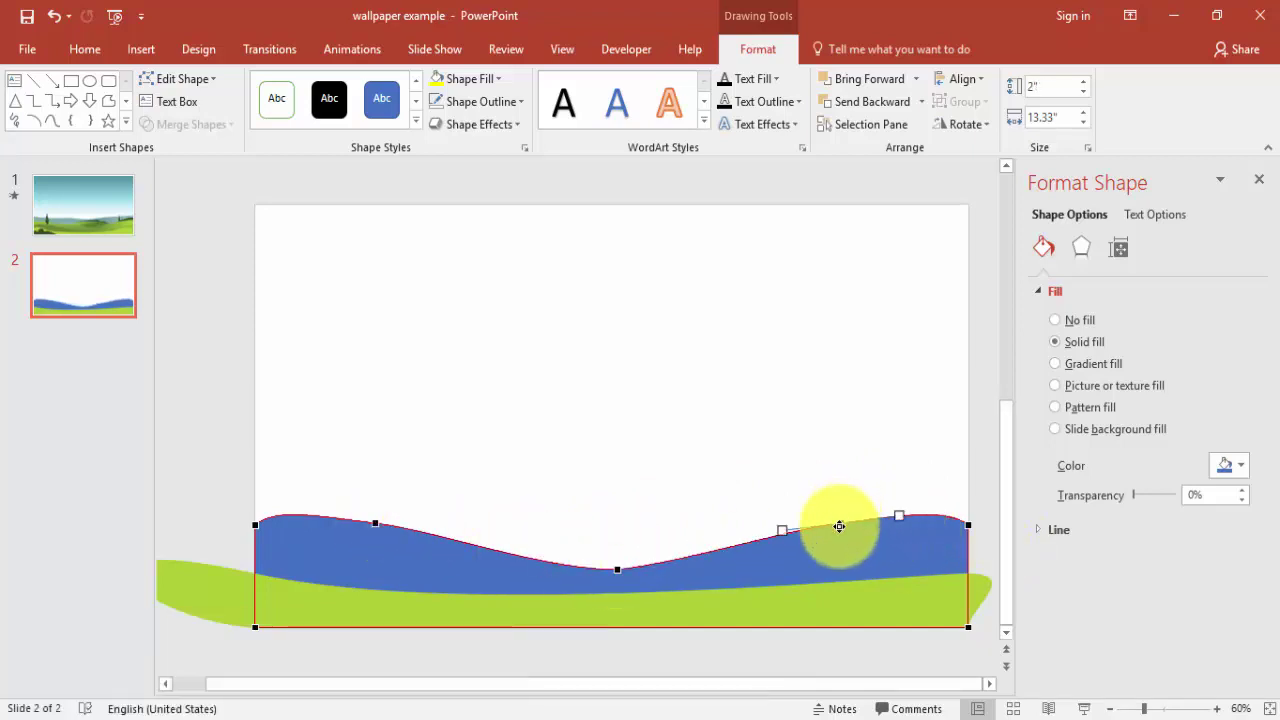
left_click_drag(805, 539, 817, 540)
left_click_drag(874, 500, 891, 488)
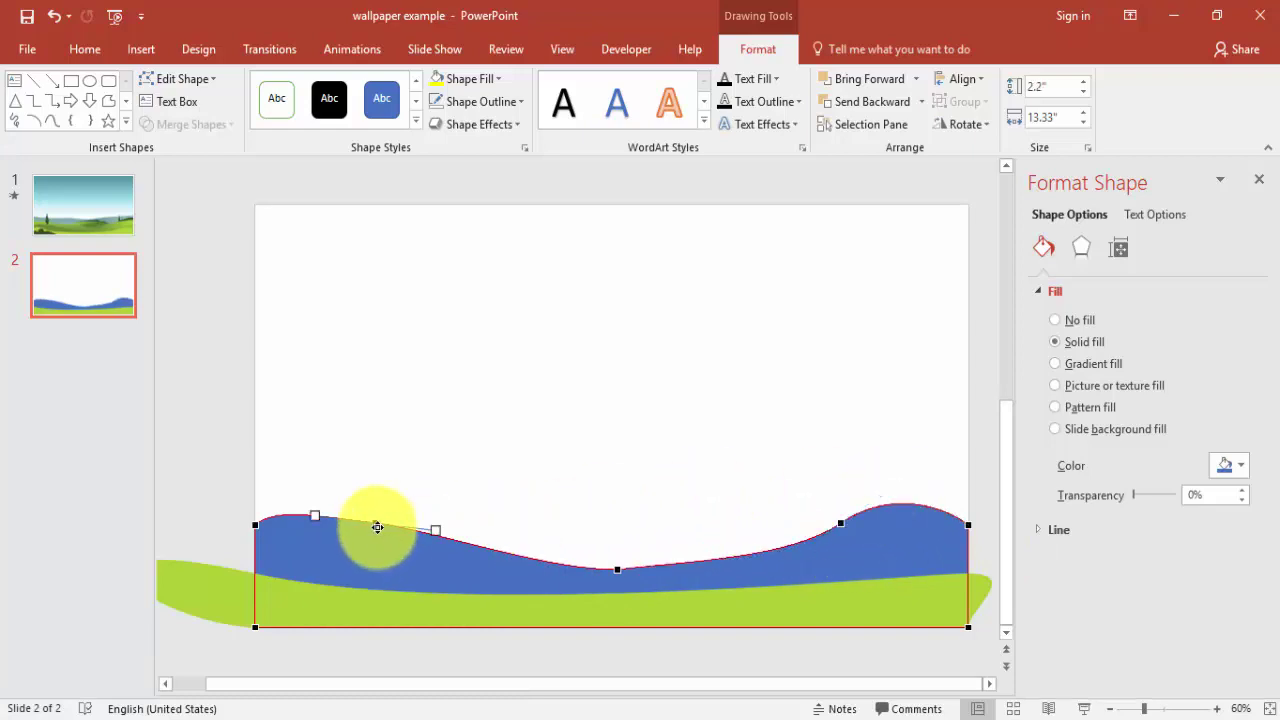
mouse_move(435, 530)
left_mouse_down()
mouse_move(426, 539)
mouse_move(451, 520)
left_mouse_up()
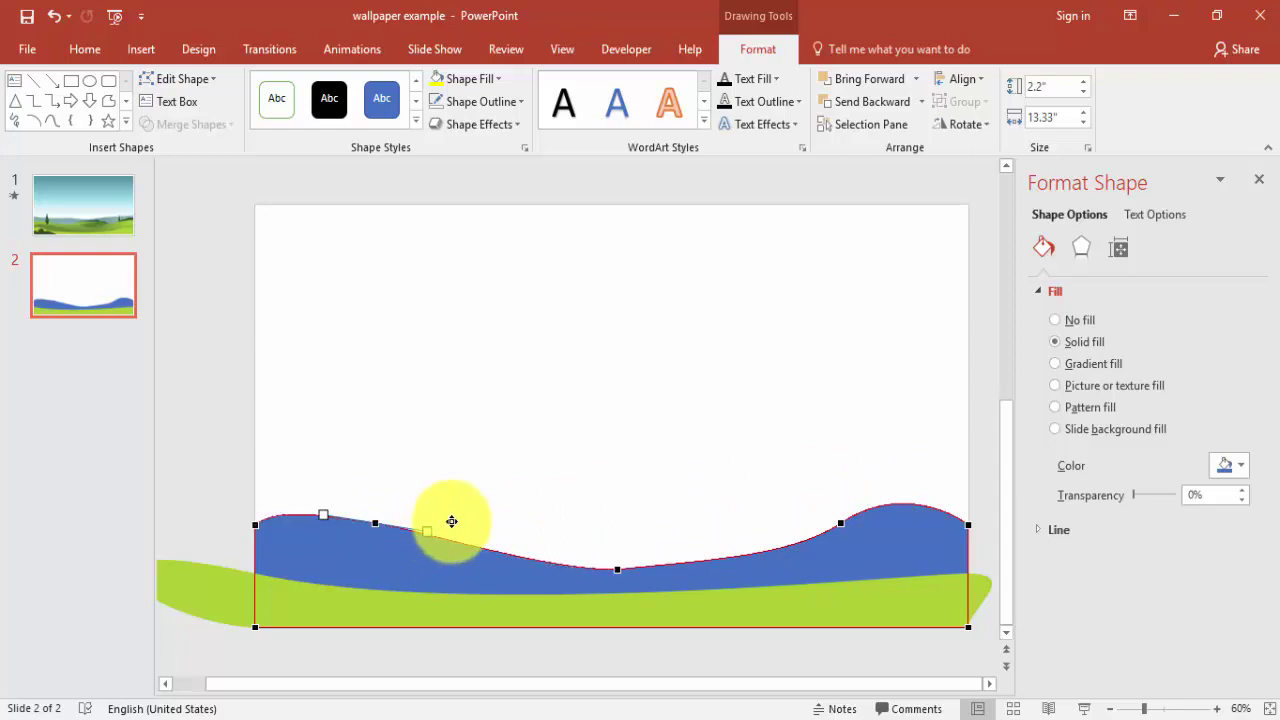
left_click(536, 495)
left_click(405, 550)
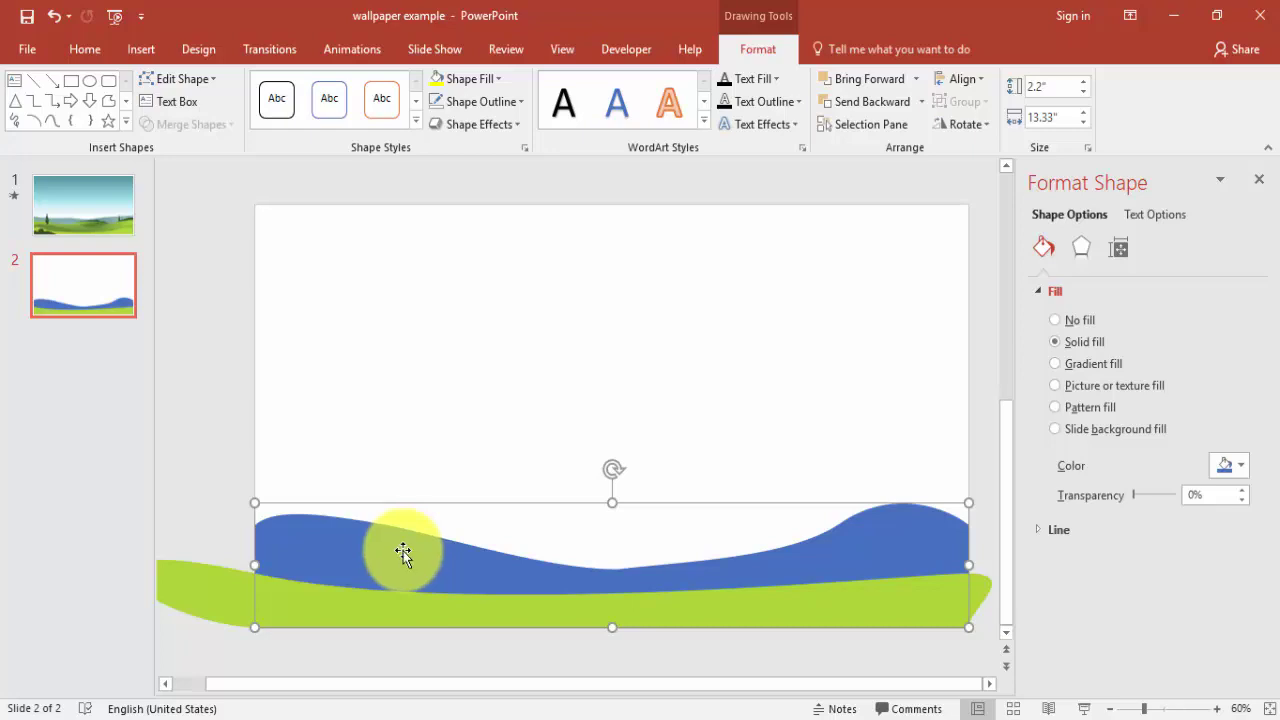
Step: Inspect the gradient stops and their colours on slide 1's green hill in Format Shape
left_click(85, 210)
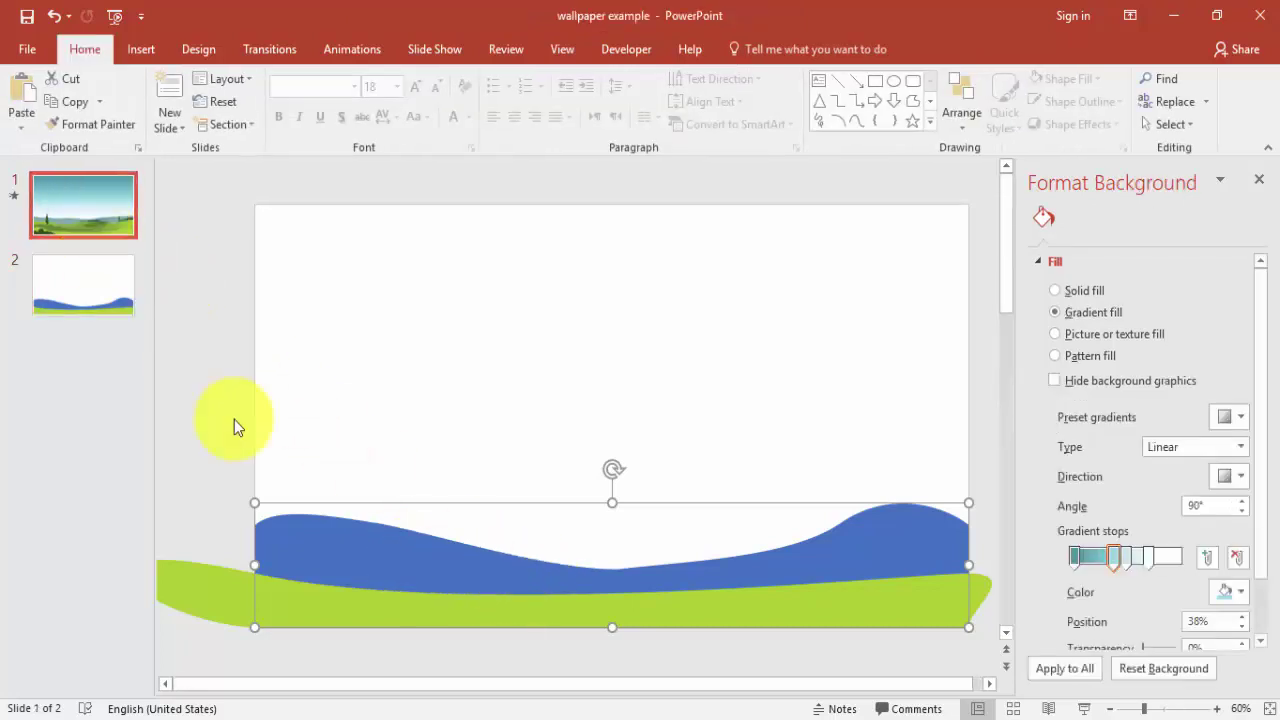
left_click(408, 537)
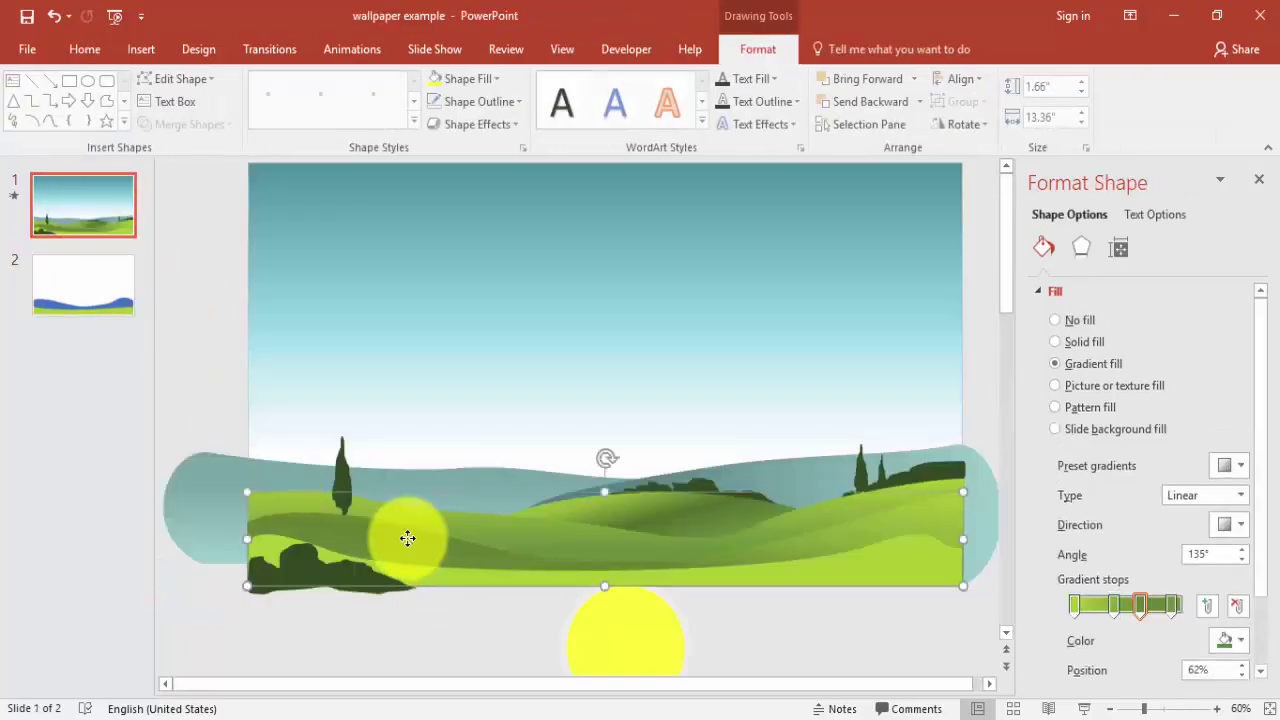
left_click(915, 561)
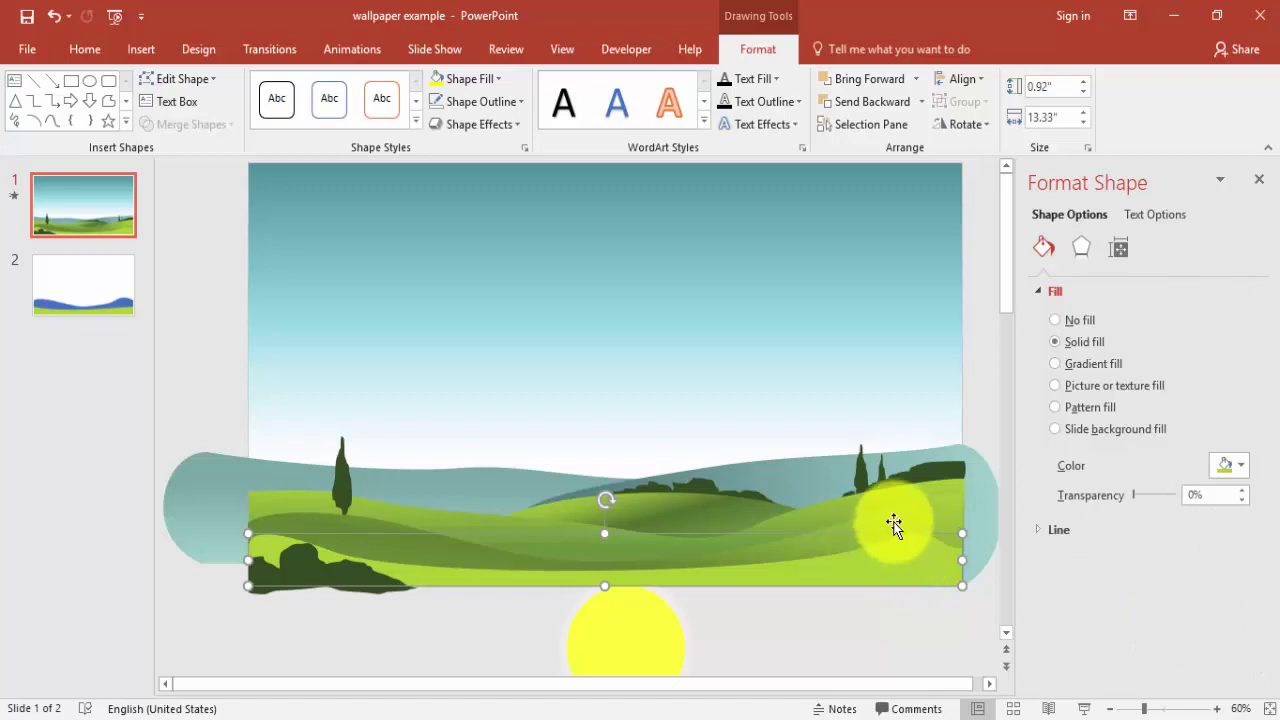
left_click(893, 524)
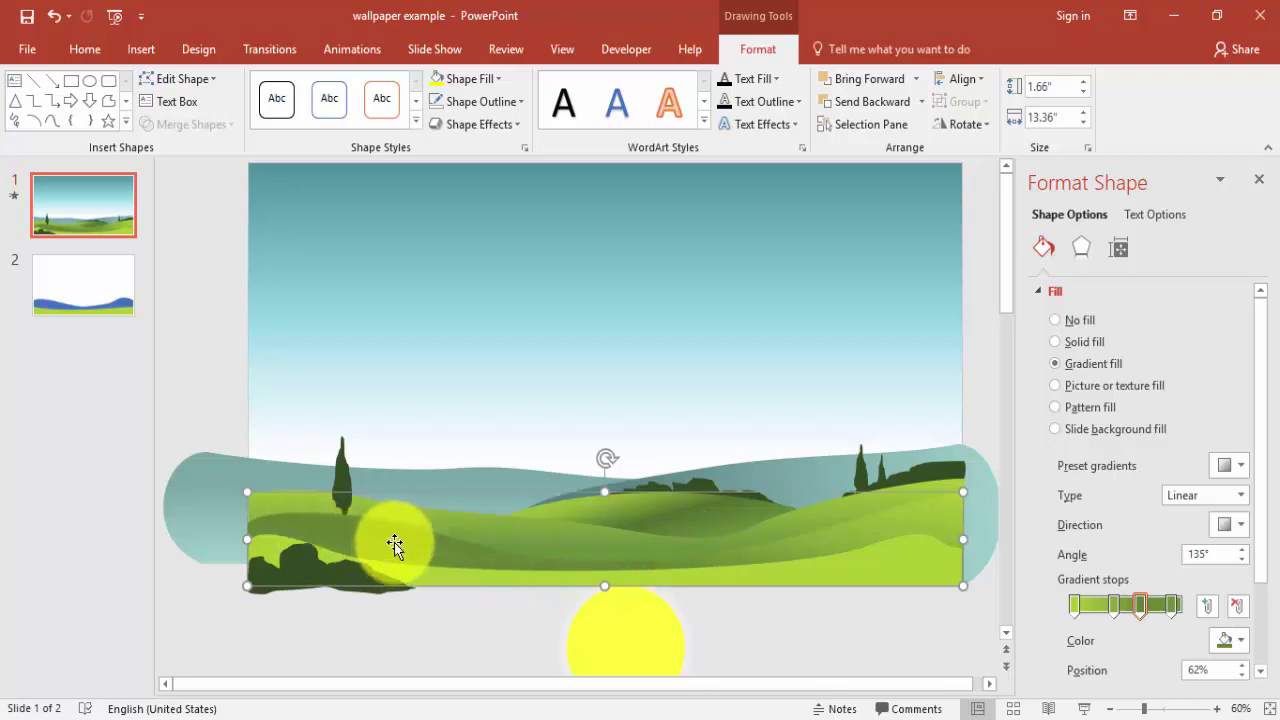
left_click(1076, 605)
left_click(1241, 641)
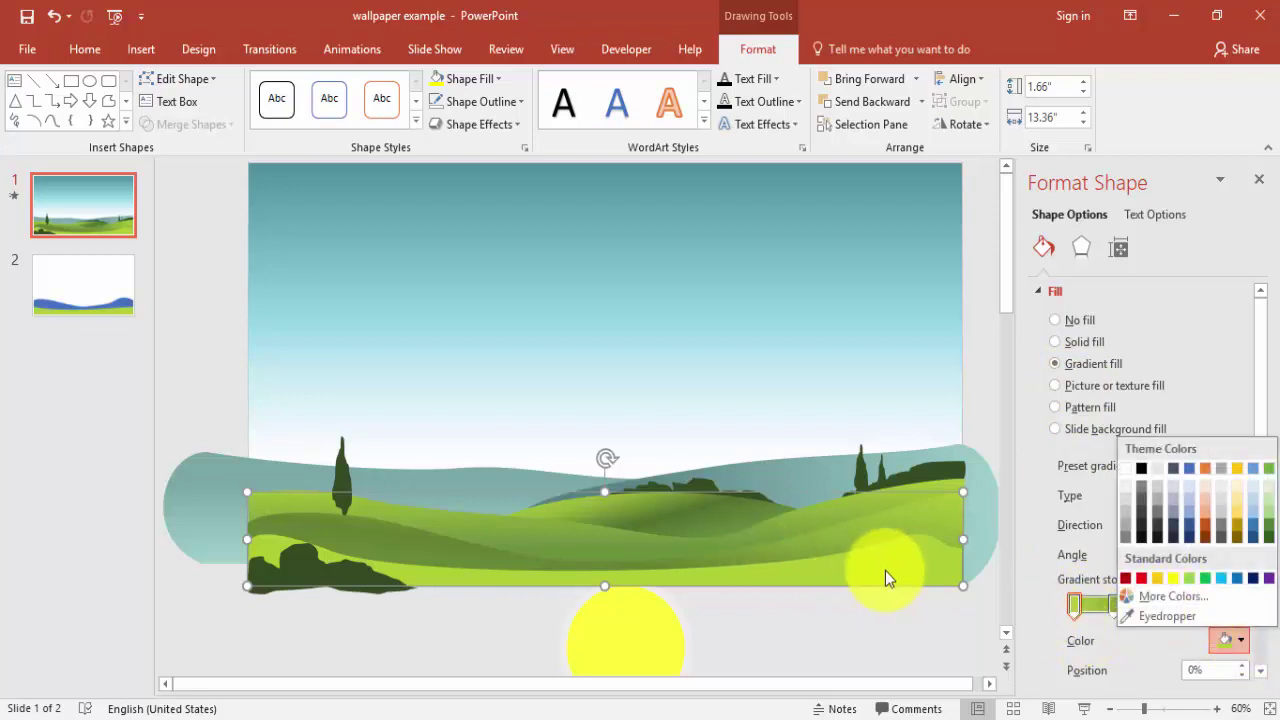
left_click(1098, 622)
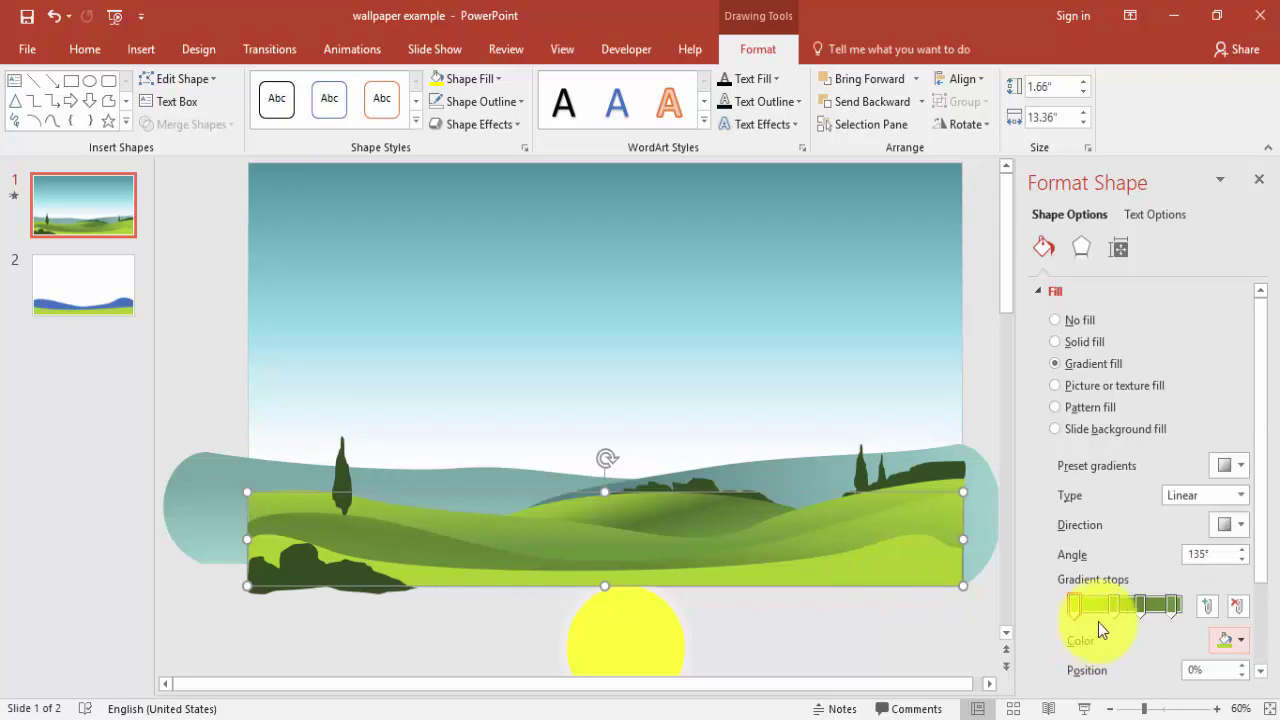
left_click(1235, 641)
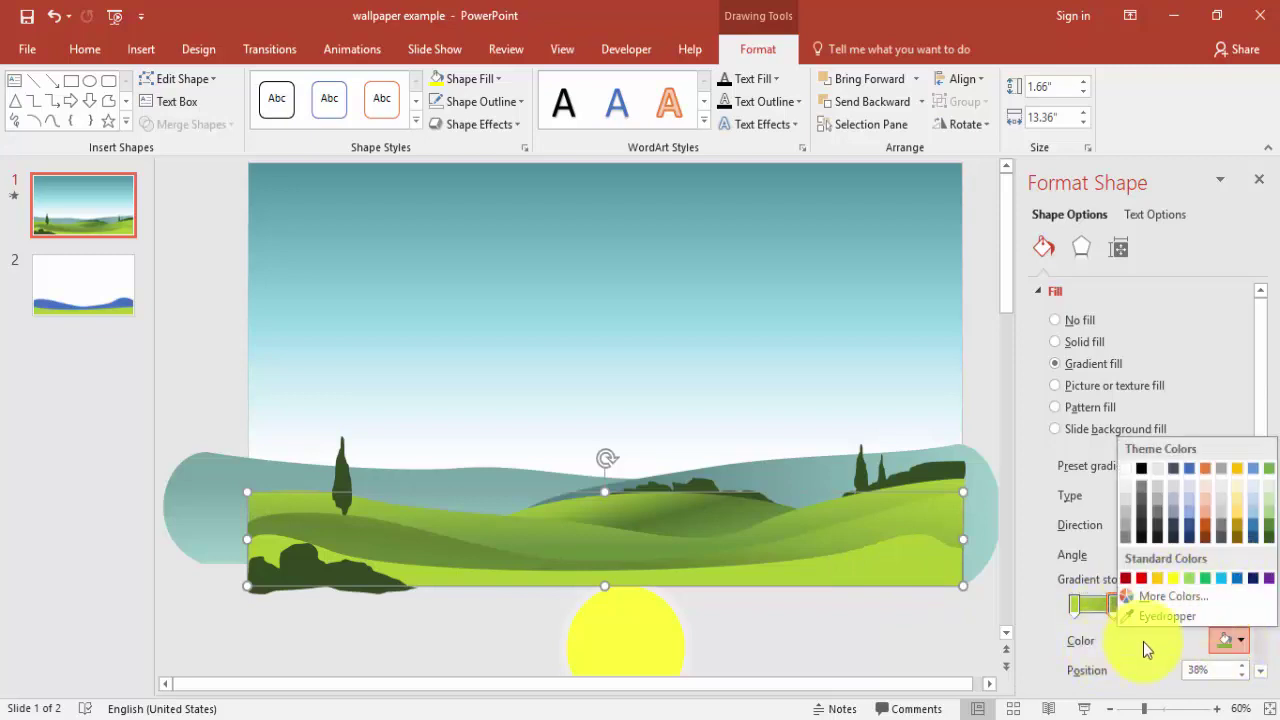
left_click(1146, 645)
left_click(1140, 605)
left_click(1245, 654)
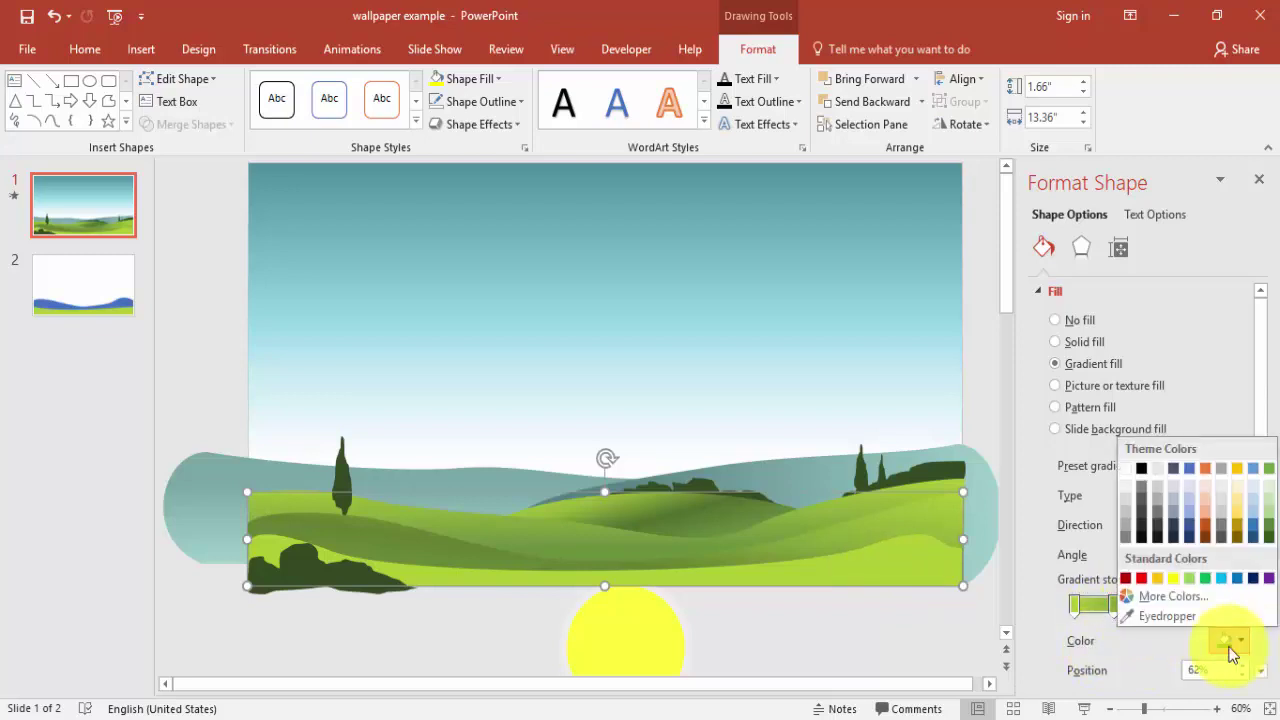
left_click(1133, 651)
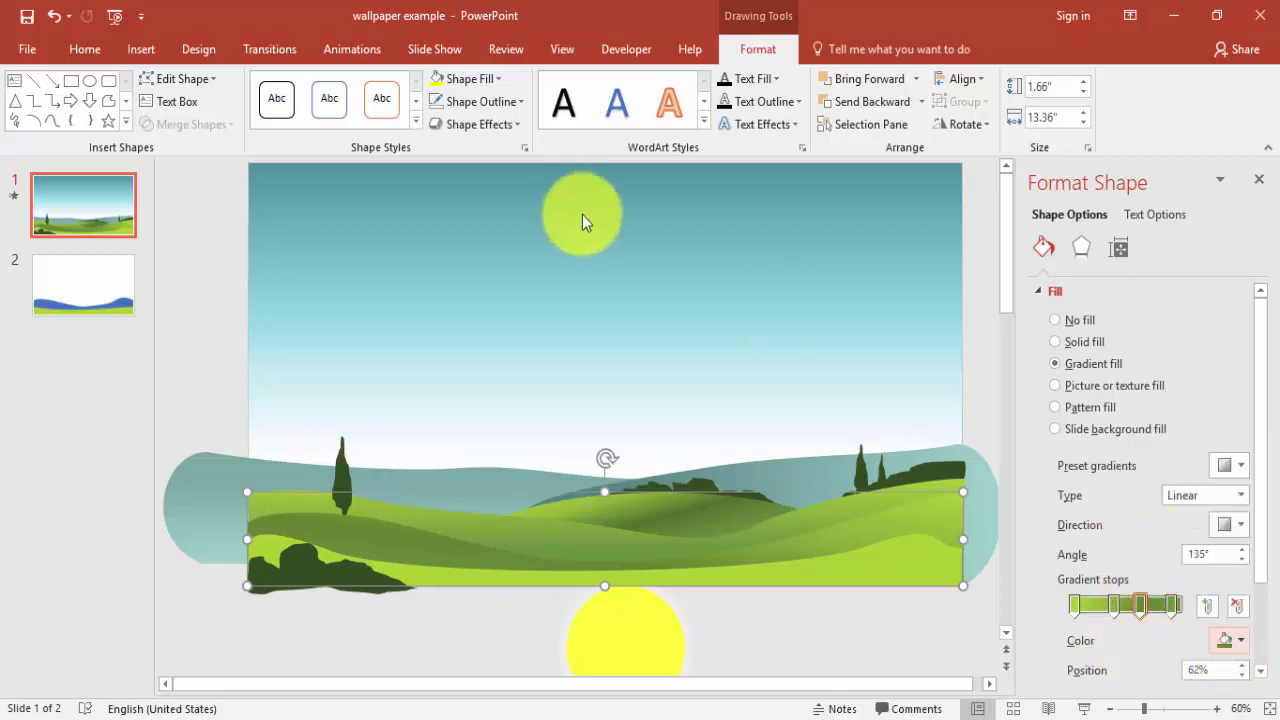
Step: Fill slide 2's wave with the dark-to-light green 135° linear gradient
left_click(86, 280)
left_click(395, 532)
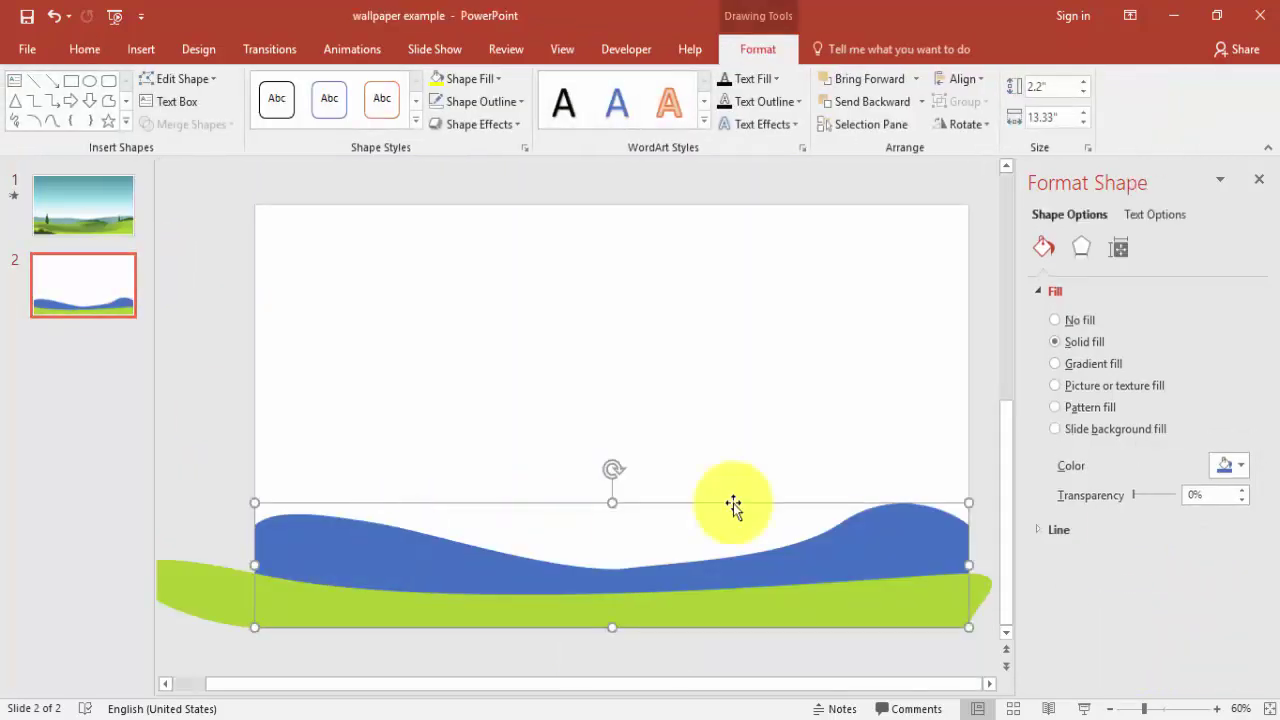
left_click(1092, 362)
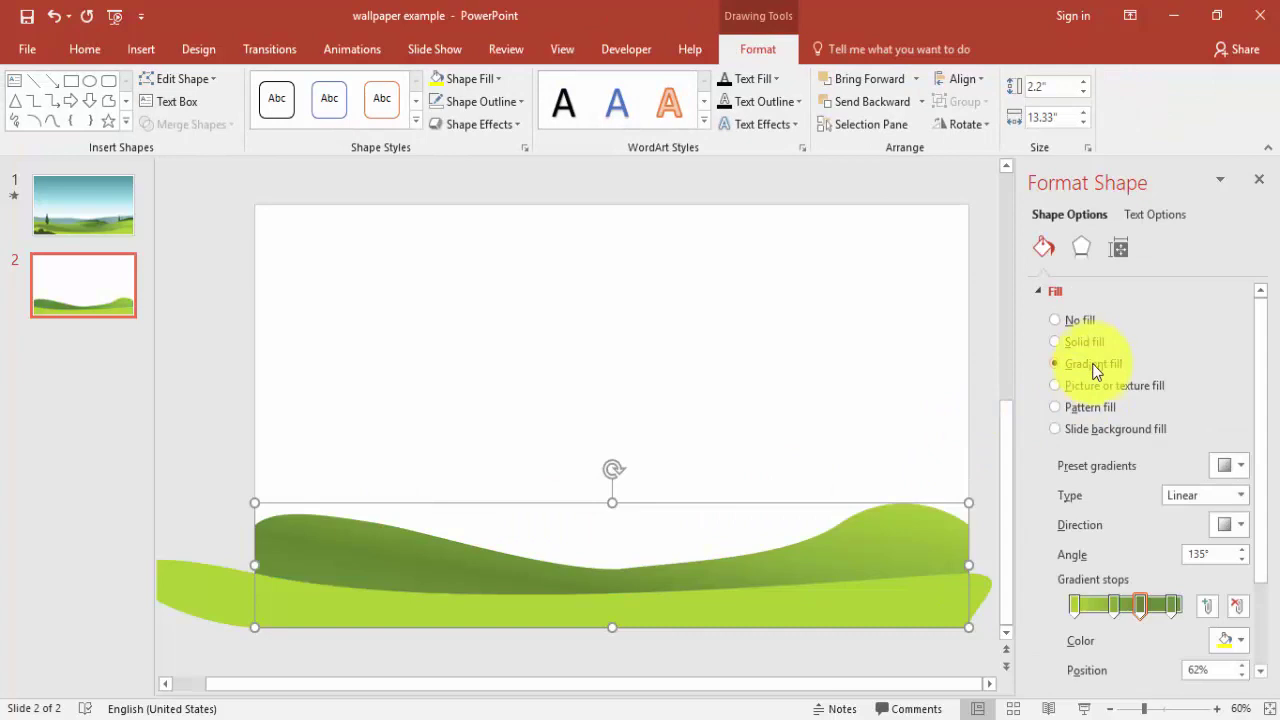